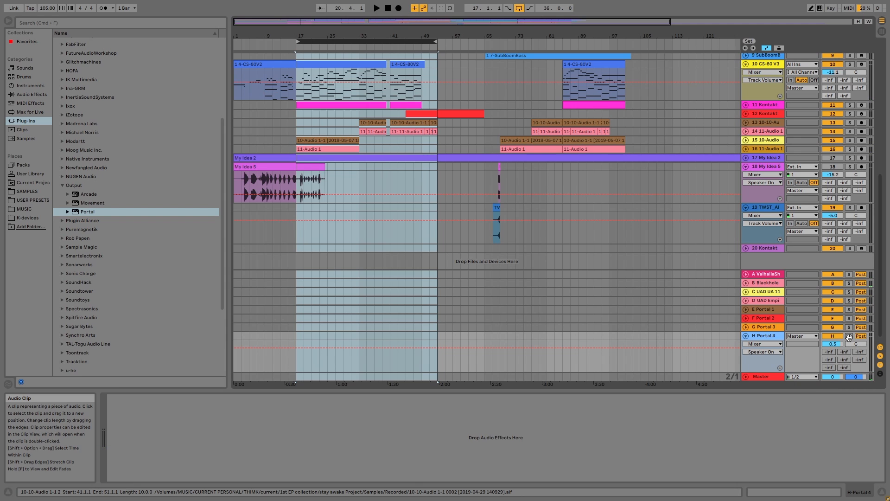
Step: Solo the H Portal 4 return track, start playback, and load the Portal plug-in onto that track
click(849, 336)
key(space)
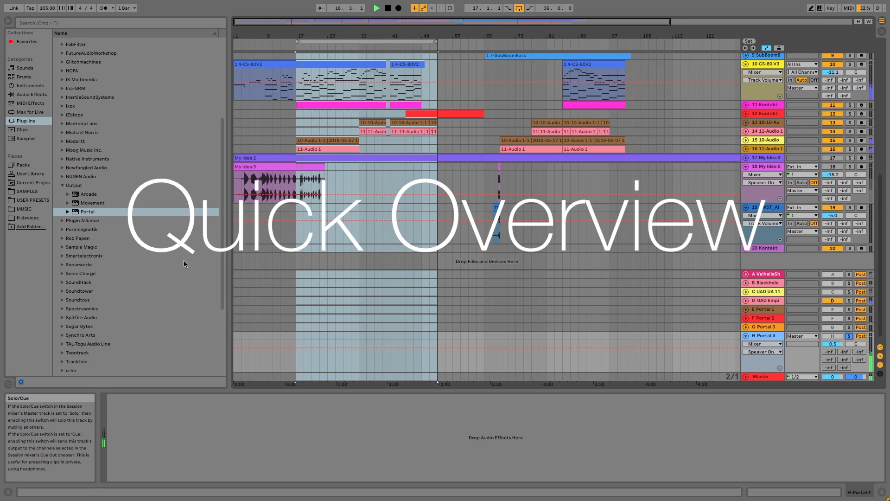
click(77, 212)
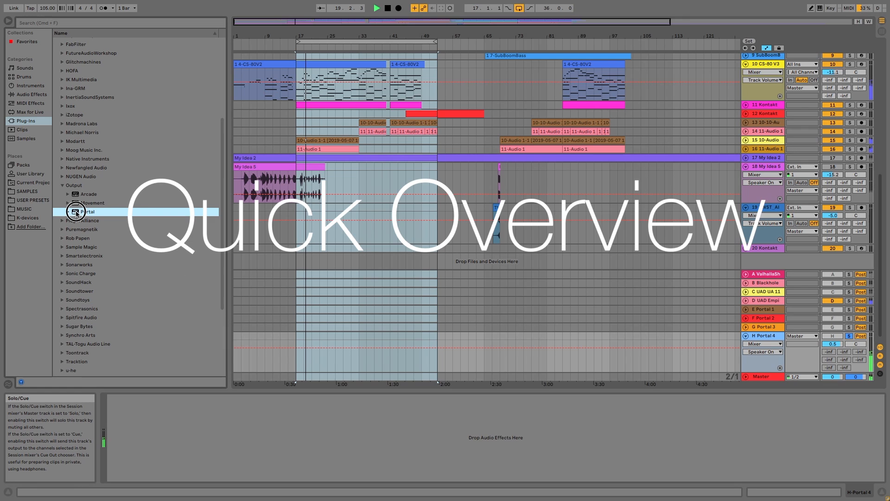
drag(76, 212, 202, 418)
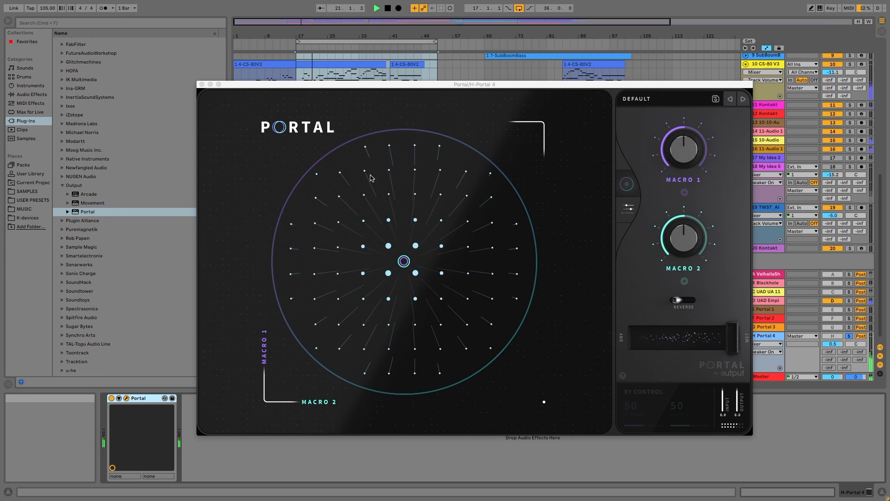
drag(389, 88, 362, 47)
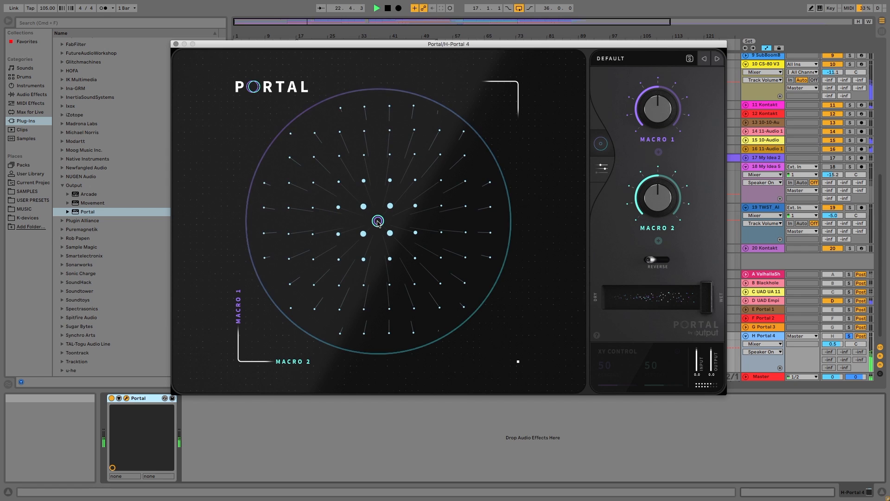
Step: Move Portal's XY control to 57 and 56, and open the detailed grain controls view
mouse_move(378, 221)
mouse_down()
mouse_move(439, 207)
mouse_move(417, 253)
mouse_move(396, 209)
mouse_move(376, 232)
mouse_up()
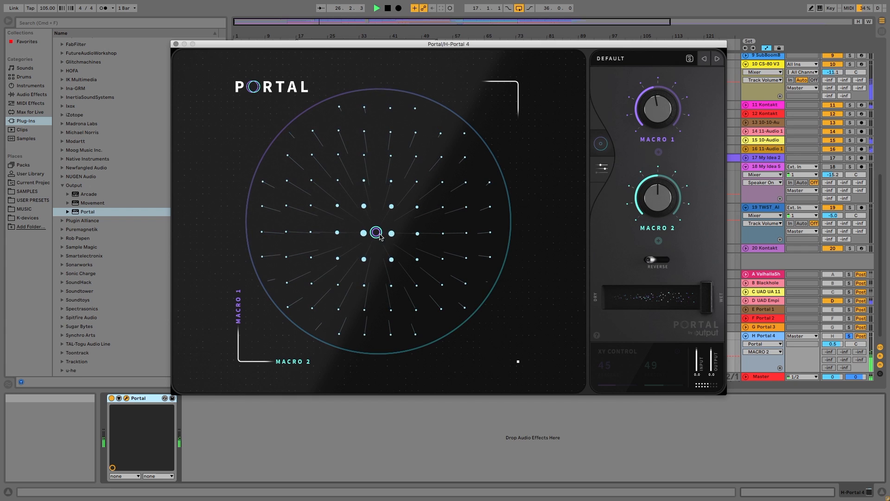
drag(375, 236, 390, 208)
click(602, 175)
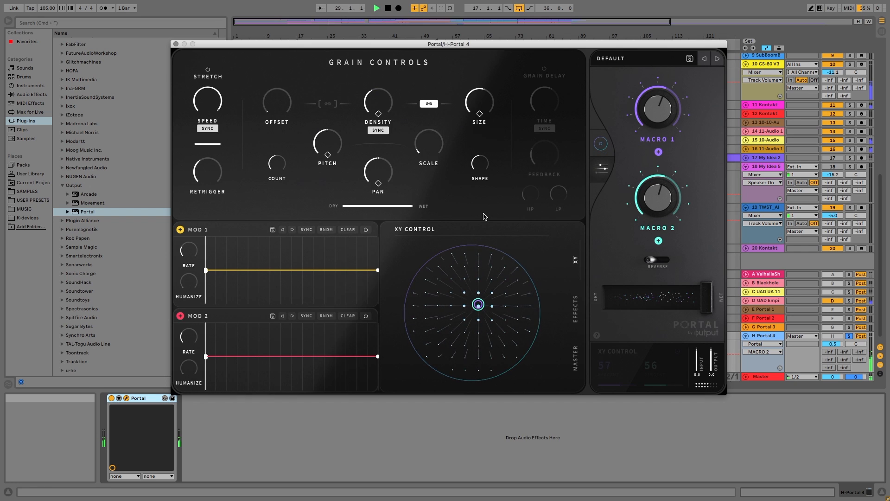
mouse_move(428, 206)
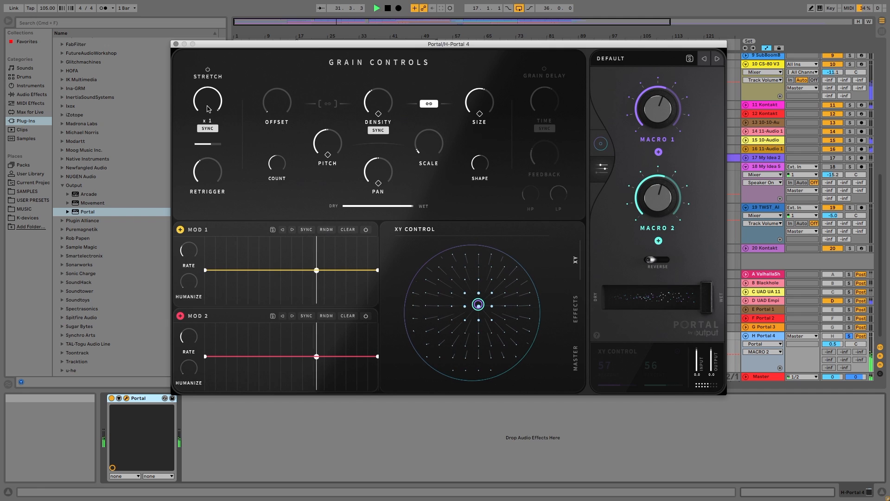
drag(210, 44, 207, 36)
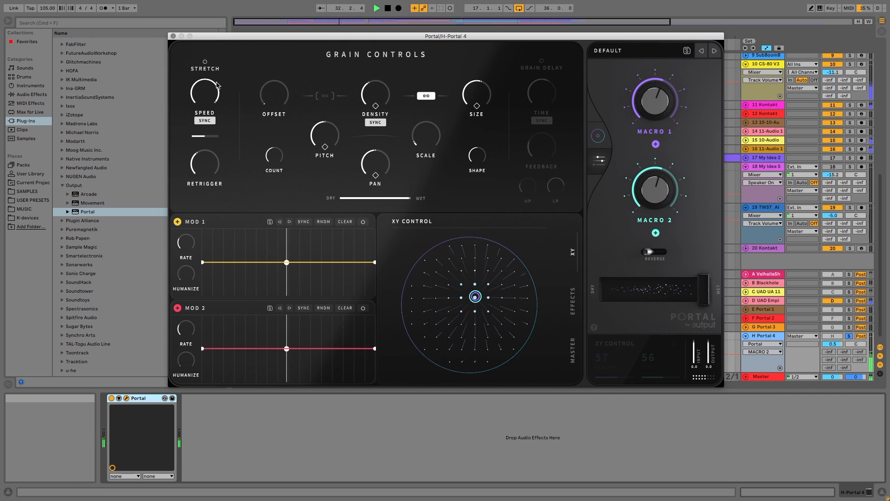
Step: Audition Stretch Speed at Freeze with different Retrigger rates, restoring Speed to x 1 and setting Retrigger to 1/2
mouse_move(205, 95)
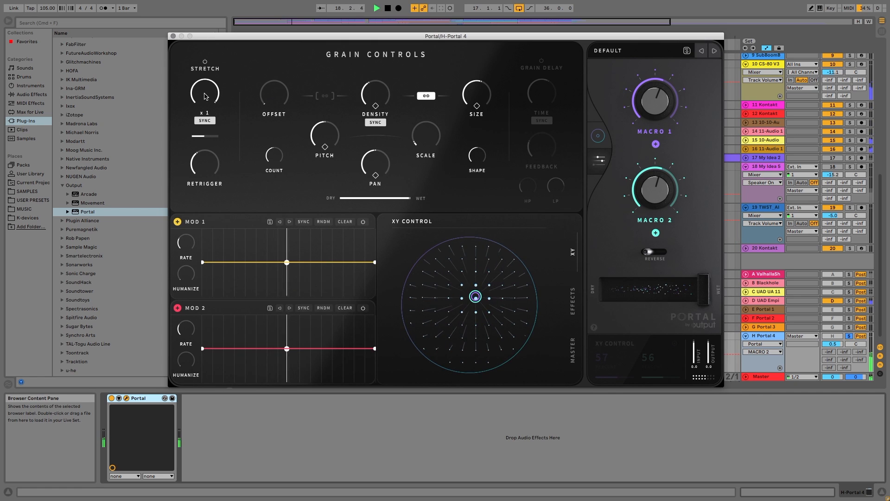
drag(205, 95, 210, 187)
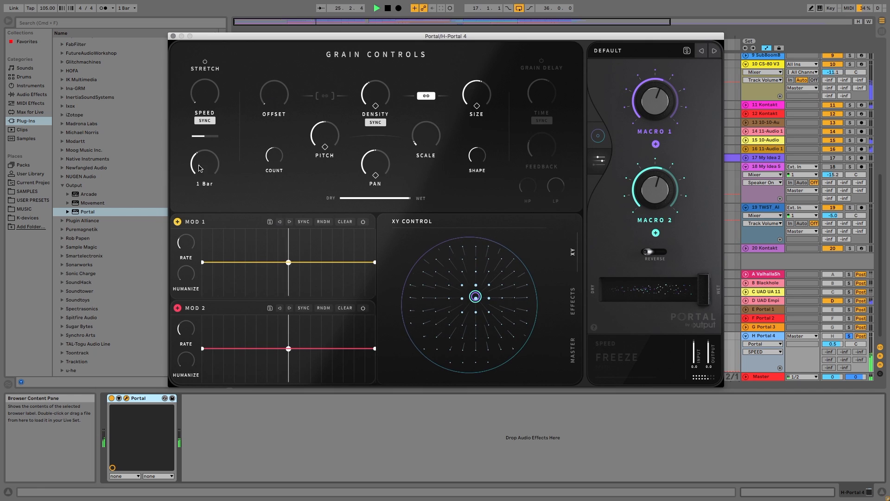
drag(200, 168, 203, 122)
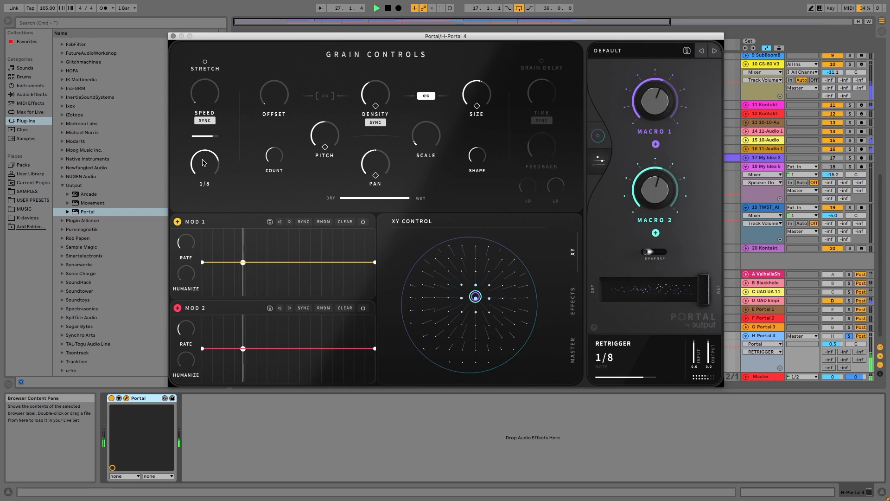
drag(203, 162, 212, 173)
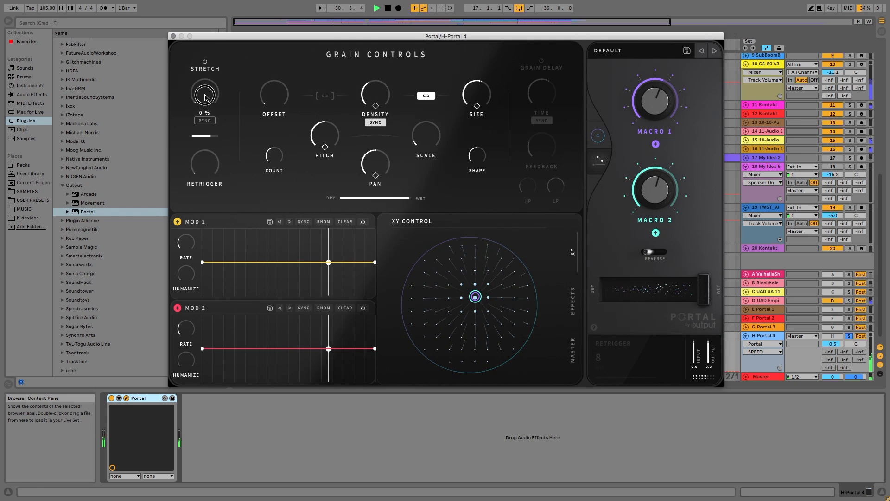
drag(206, 96, 200, 83)
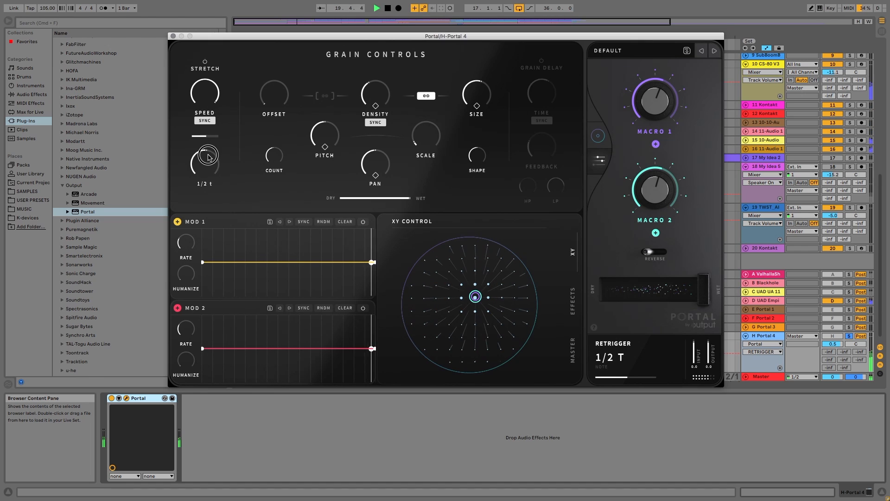
drag(206, 154, 209, 163)
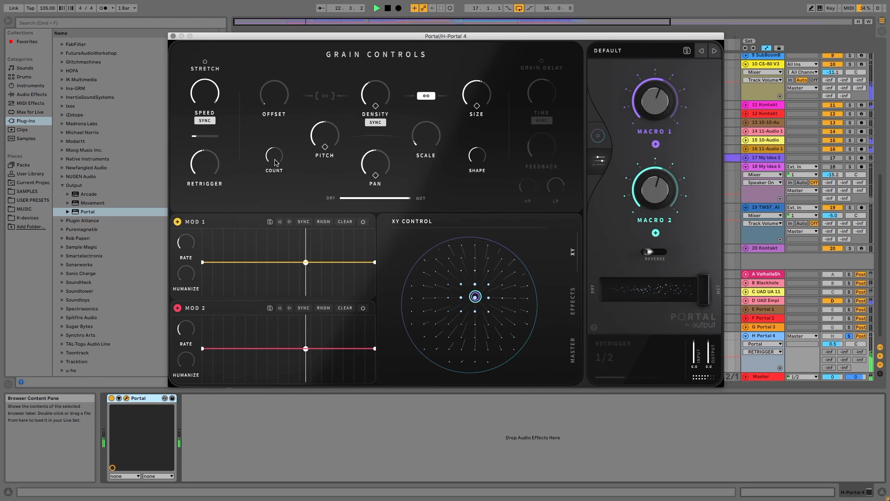
Step: Set the grain Count to 16 and the pitch Scale to Octaves
drag(275, 161, 314, 162)
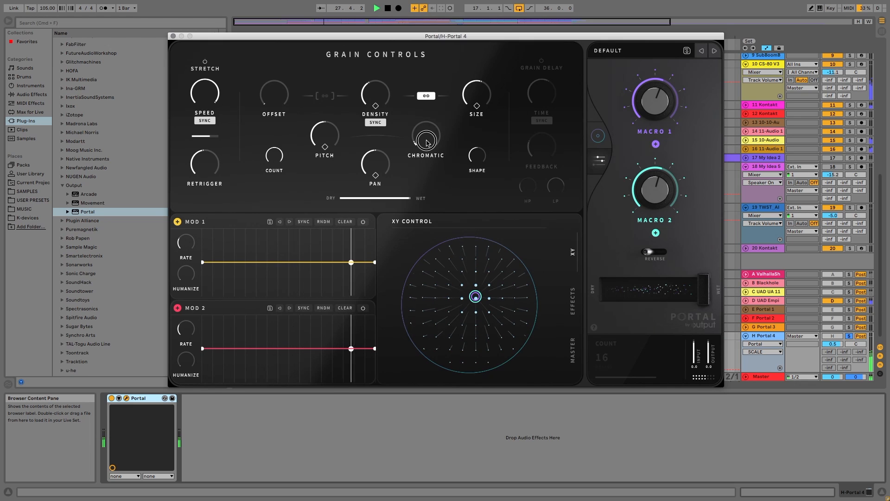
mouse_move(428, 142)
mouse_down()
mouse_move(426, 56)
mouse_move(427, 133)
mouse_up()
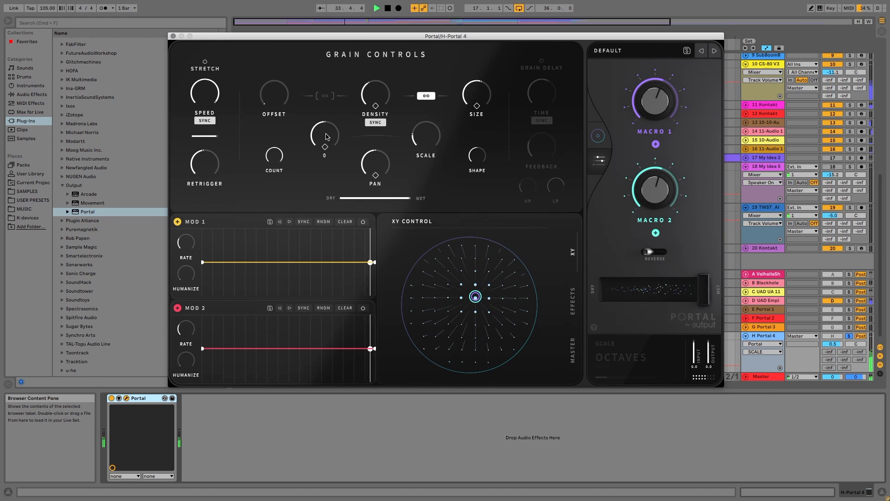
Step: Audition the grain Pitch and return it to 0, and set the grain Offset to 58.9 ms
key(space)
key(space)
drag(326, 137, 384, 152)
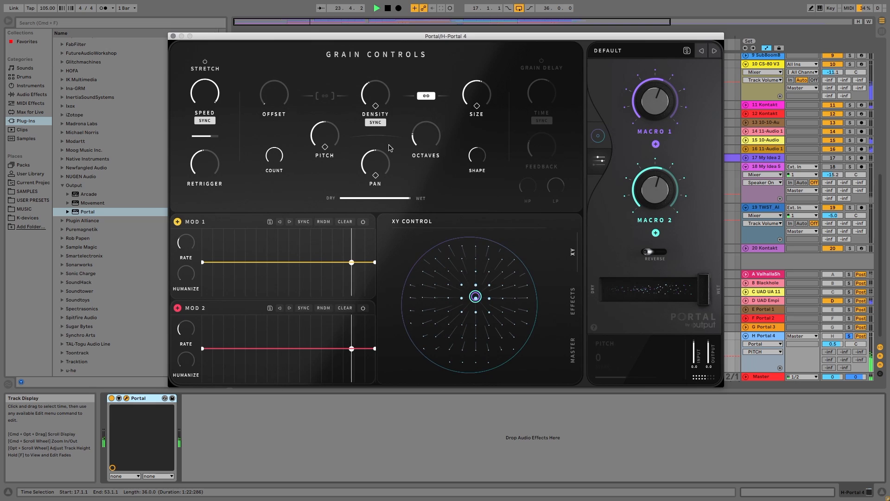
drag(279, 100, 265, 34)
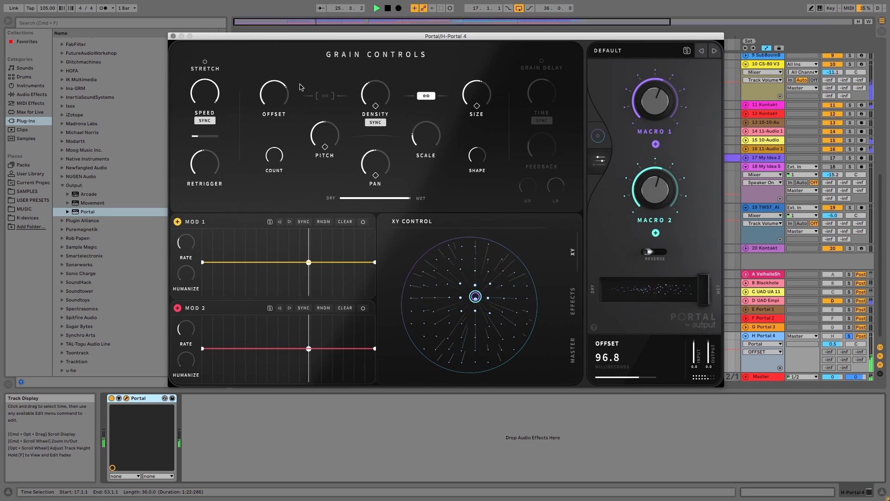
drag(275, 92, 276, 101)
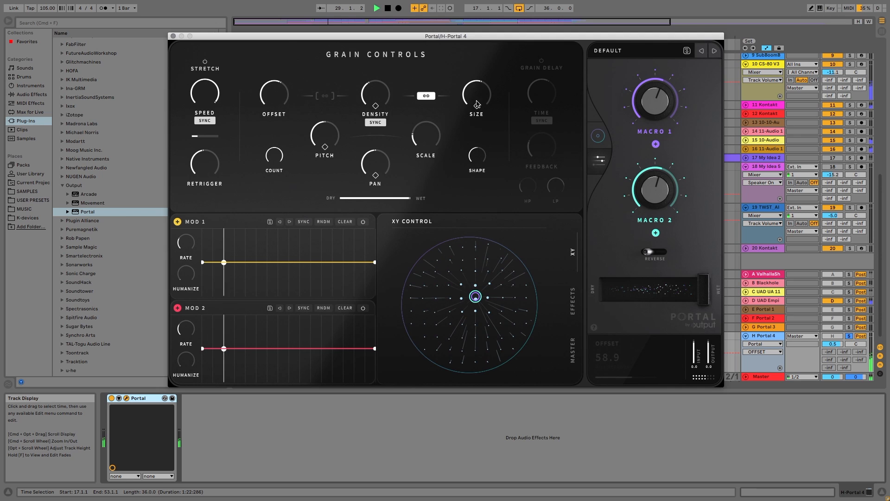
Step: Try Size ratios of 1:2 and 4:1, settling on Size 1.5:1 with Density 1/16 and Offset 2.81 ms
drag(481, 94, 470, 135)
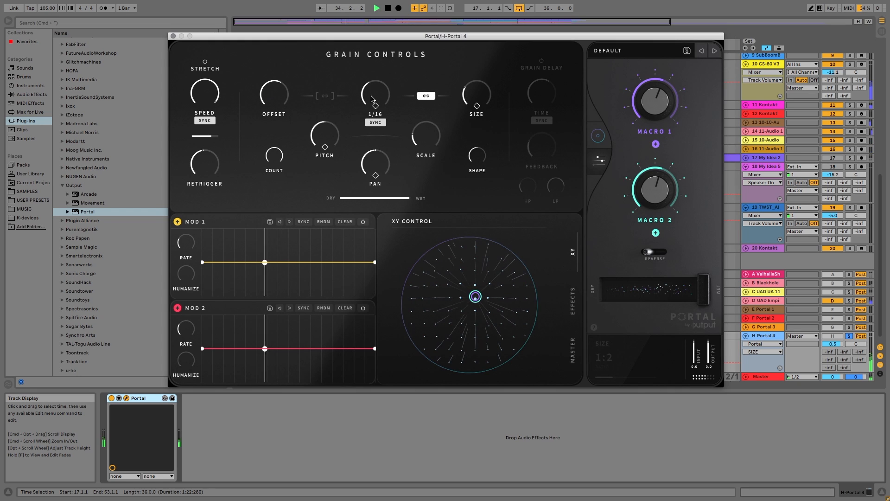
mouse_move(376, 99)
mouse_down()
mouse_move(374, 44)
mouse_move(371, 124)
mouse_move(374, 88)
mouse_up()
drag(472, 102, 473, 86)
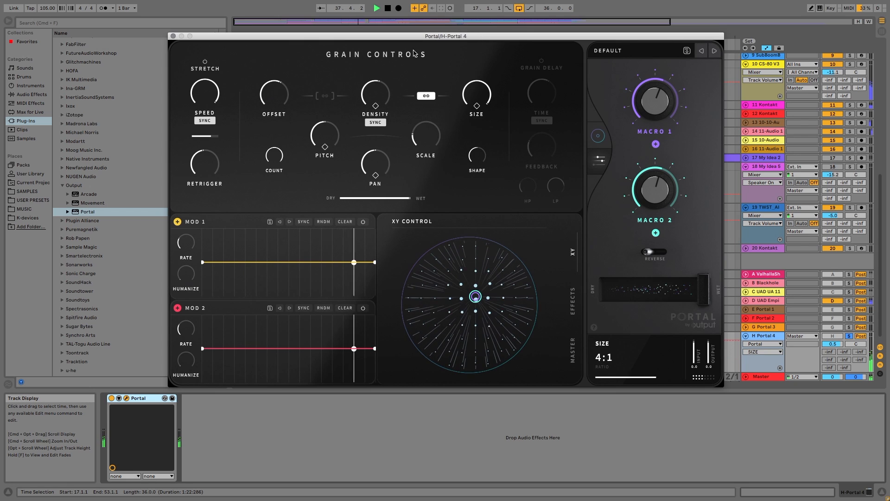
mouse_move(374, 89)
mouse_down()
mouse_move(375, 127)
mouse_move(371, 72)
mouse_move(372, 95)
mouse_up()
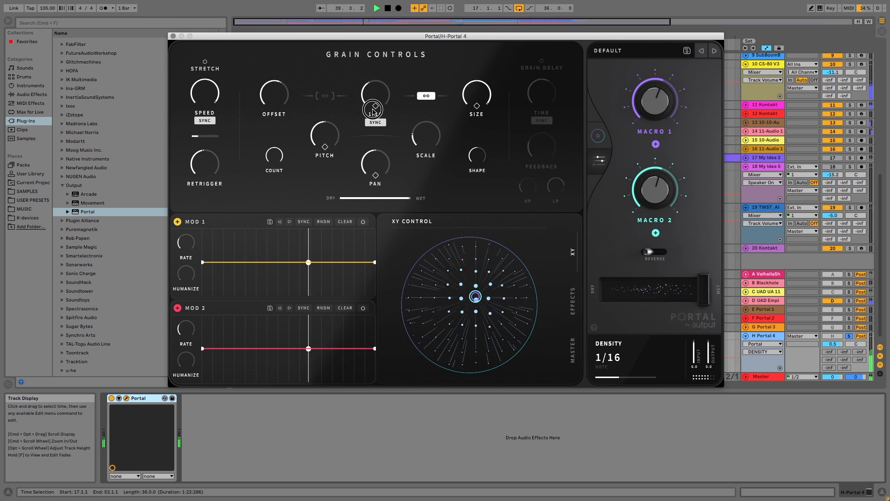
drag(480, 92, 479, 125)
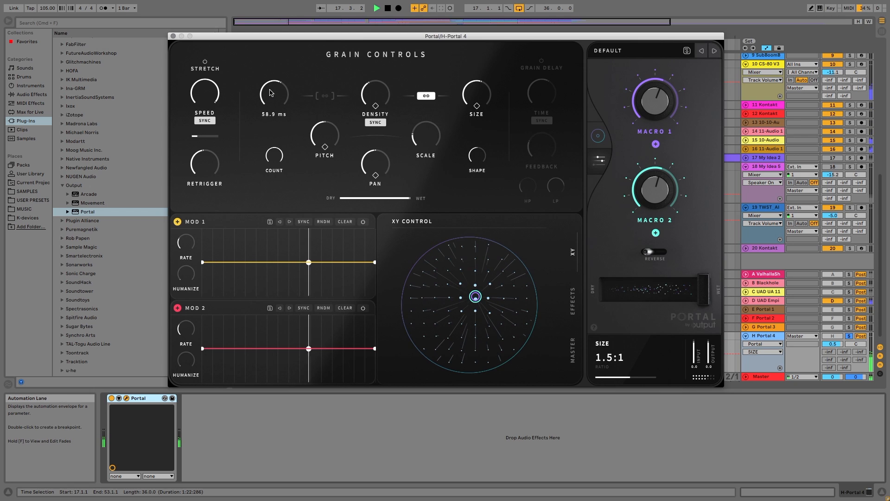
drag(272, 93, 281, 128)
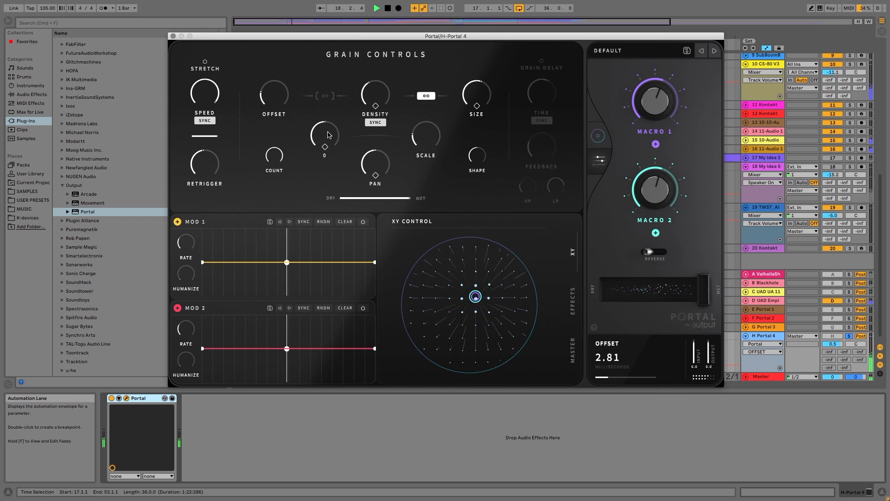
Step: Enable Grain Delay with a 1/8 Time, try Feedback up to 99%, and reduce Feedback to 24%
click(552, 95)
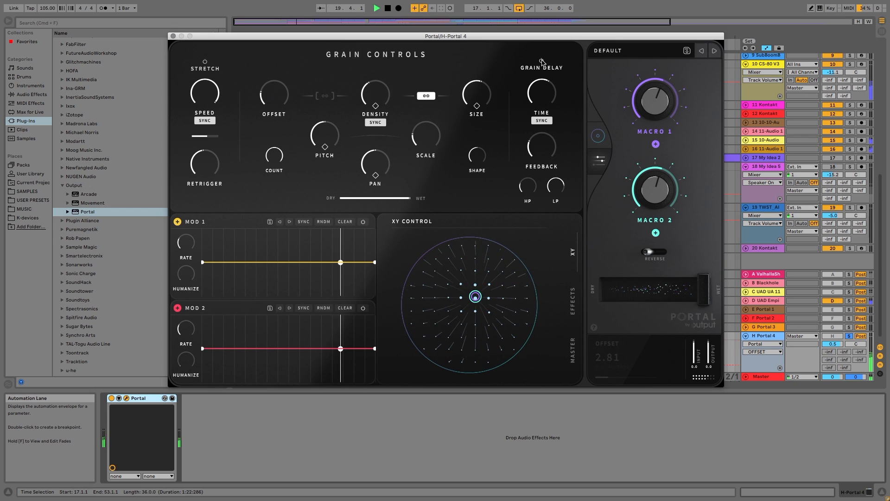
click(546, 94)
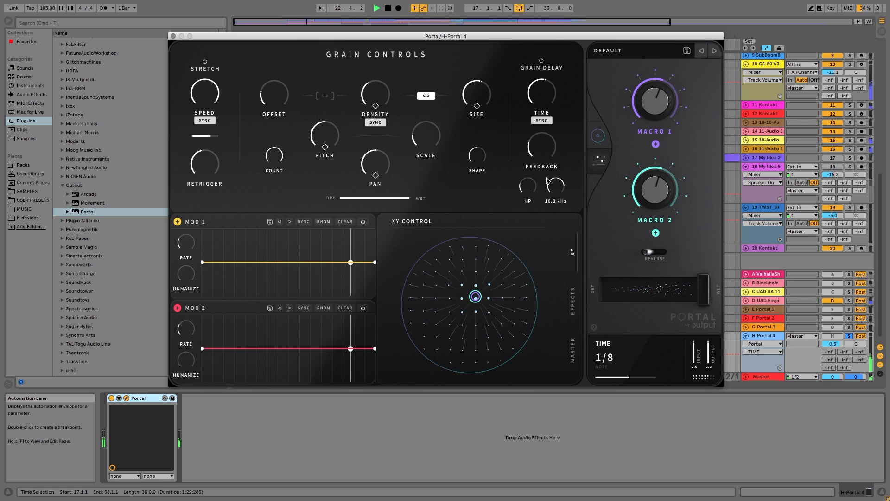
drag(544, 149, 537, 93)
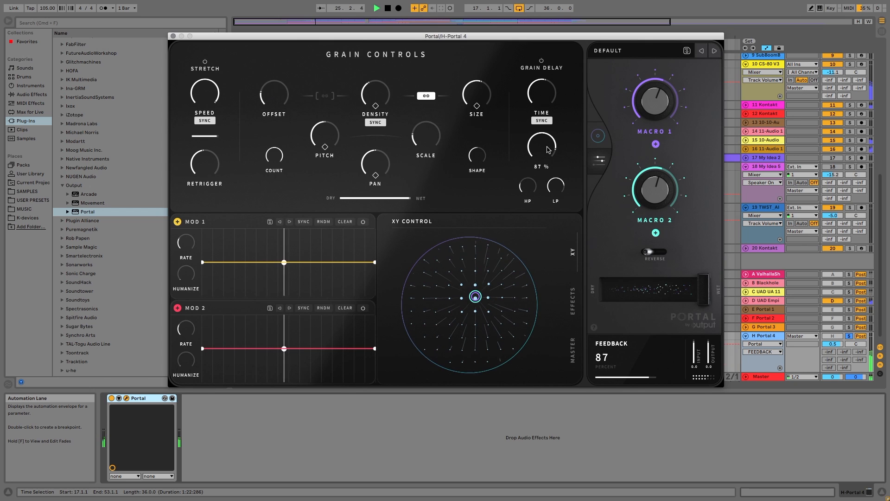
drag(537, 93, 547, 90)
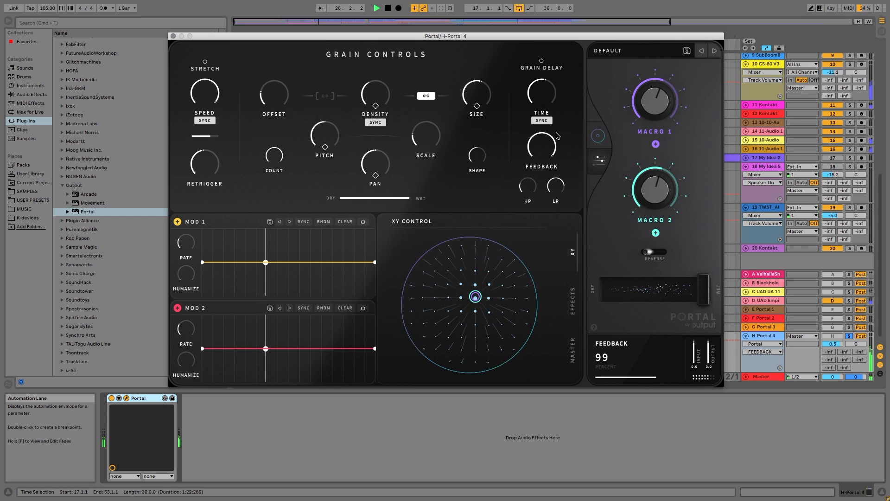
drag(546, 146, 549, 206)
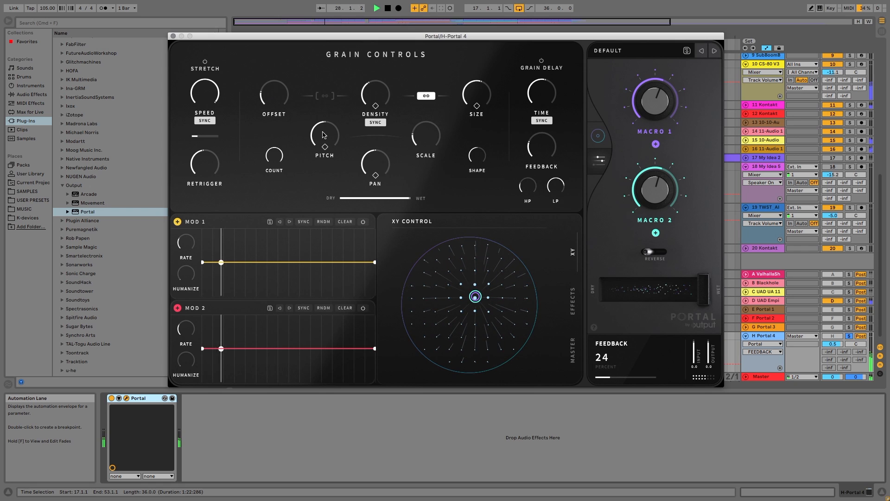
Step: Set the grain Pitch to 1 step and Stretch Speed to x 1/4, with the master Dry/Wet at 30
drag(323, 135, 324, 127)
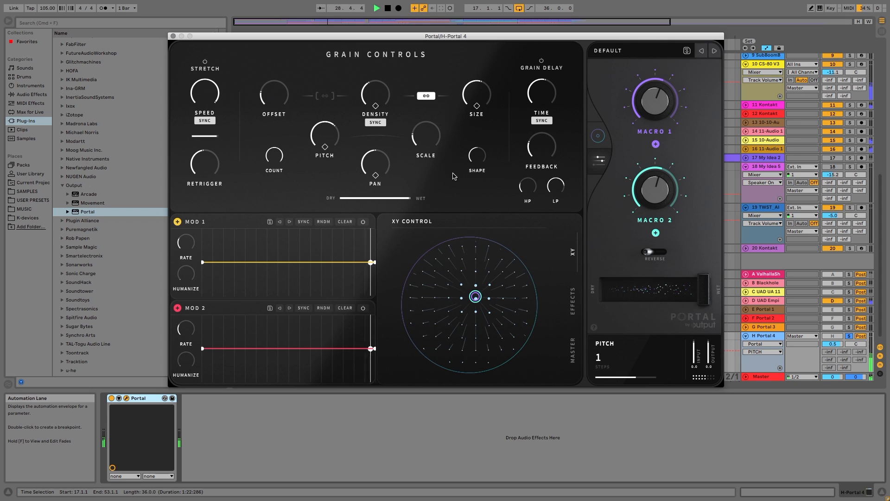
mouse_move(647, 295)
mouse_down()
mouse_move(627, 292)
mouse_move(636, 292)
mouse_up()
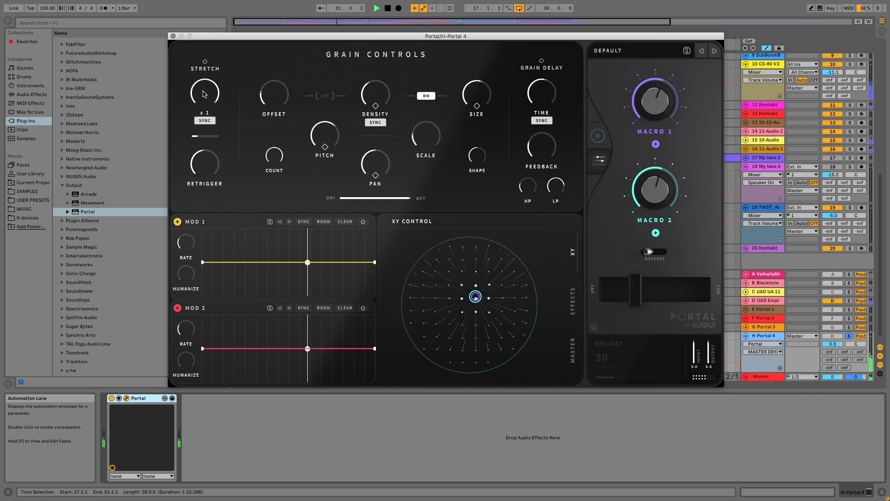
drag(204, 93, 210, 168)
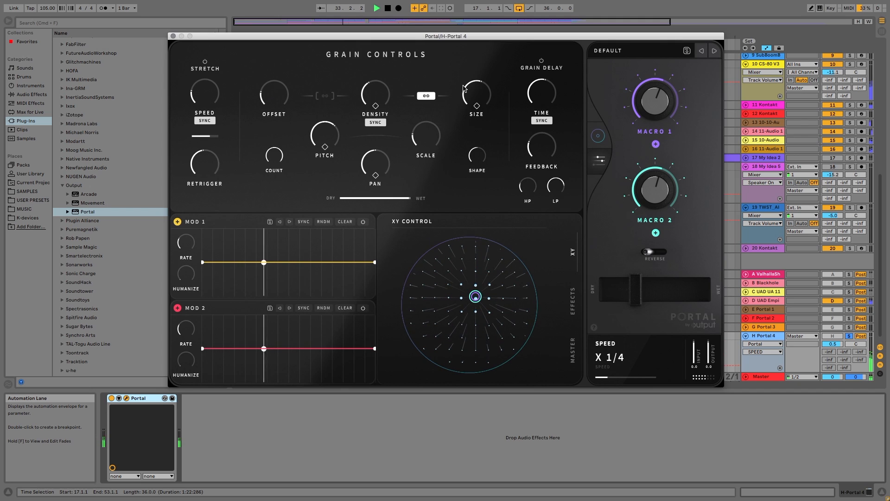
Step: Set the Grain Delay to 1/16 D Time with 45% Feedback, and raise the grain Offset to 61.9 ms
click(542, 101)
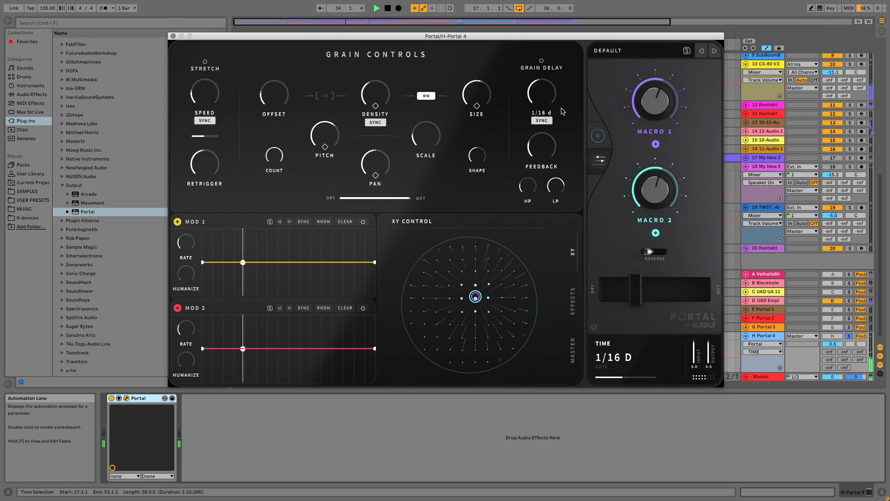
drag(542, 145, 541, 133)
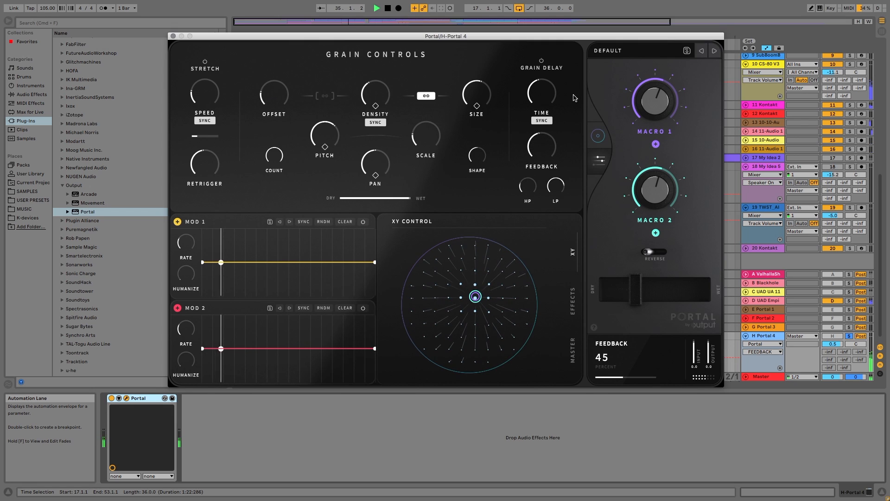
drag(274, 93, 271, 62)
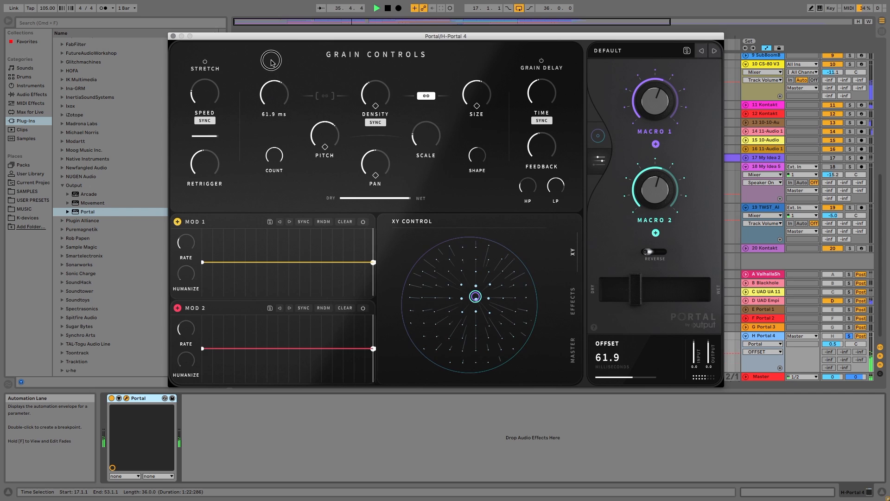
Step: Set the grain Density to 1/32 and Count to 3, then try Pitch at 2 steps and lower it to -1
drag(377, 88, 376, 104)
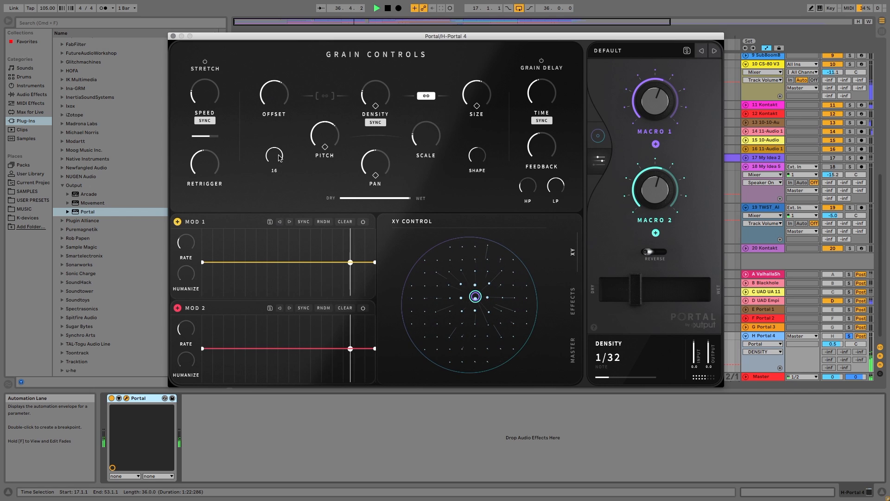
drag(280, 158, 278, 223)
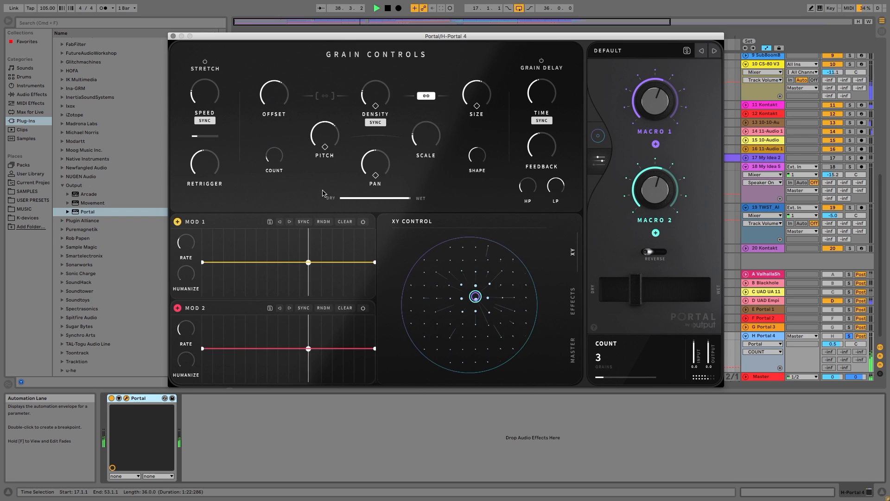
drag(323, 135, 323, 127)
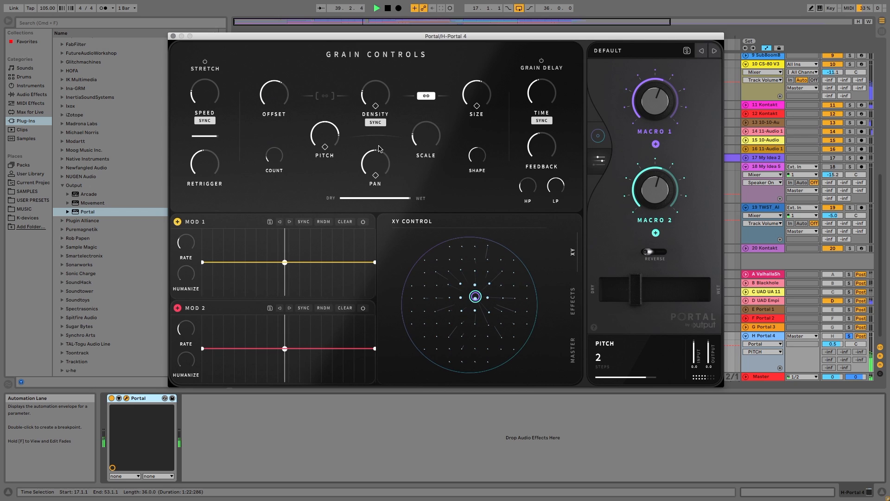
drag(325, 135, 330, 176)
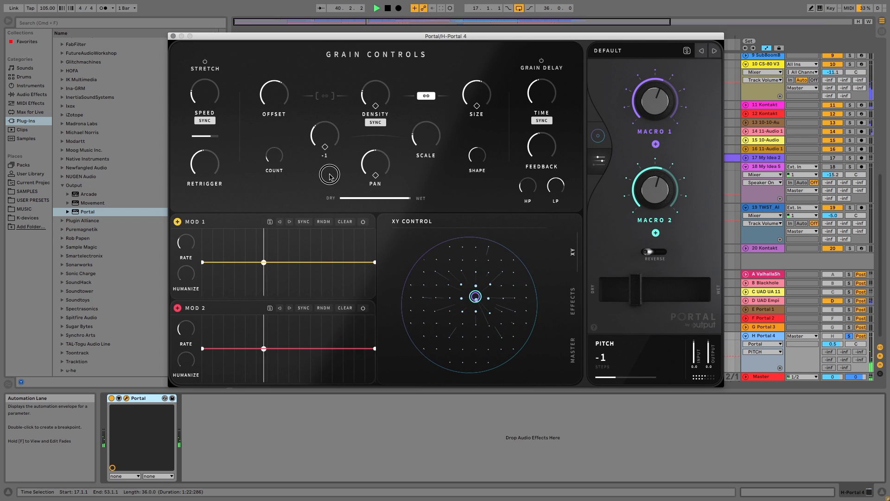
Step: Restart playback, switch the grain Scale through Penta. Maj to Whole Tone, and raise the master Dry/Wet to fully wet
key(space)
key(space)
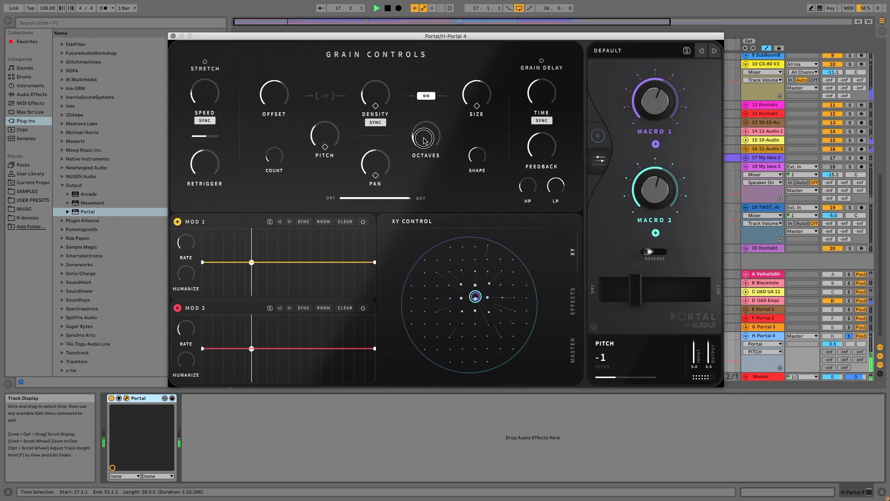
drag(424, 140, 425, 136)
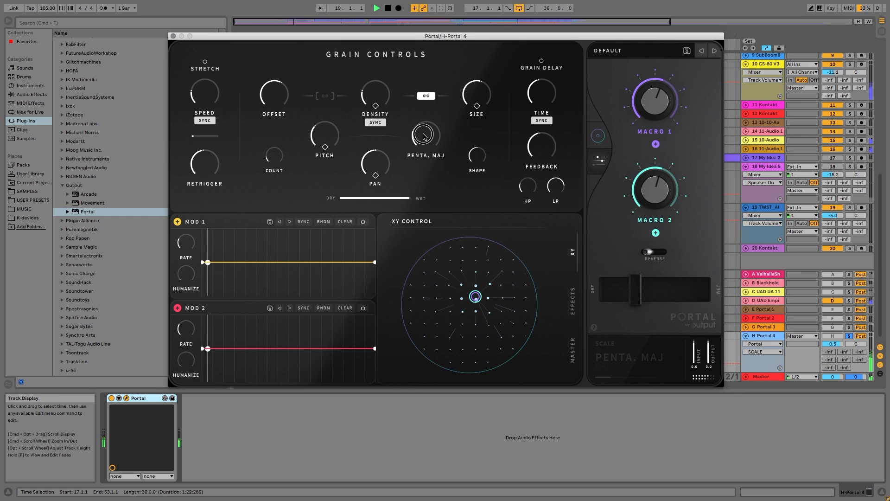
drag(424, 135, 425, 65)
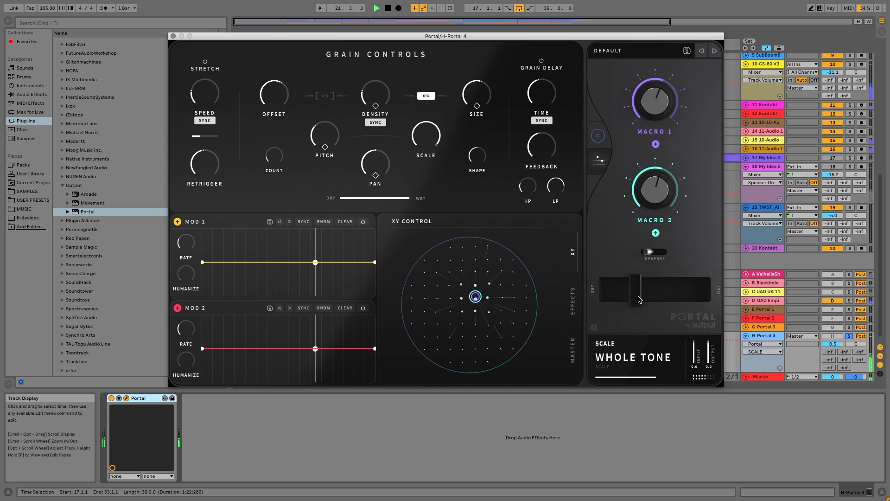
drag(635, 288, 771, 292)
Step: Try grain Pitch at 7 and 4 steps, raise the Grain Delay Feedback, and set its HP to 585 Hz and Time to 1/32
drag(326, 129, 317, 93)
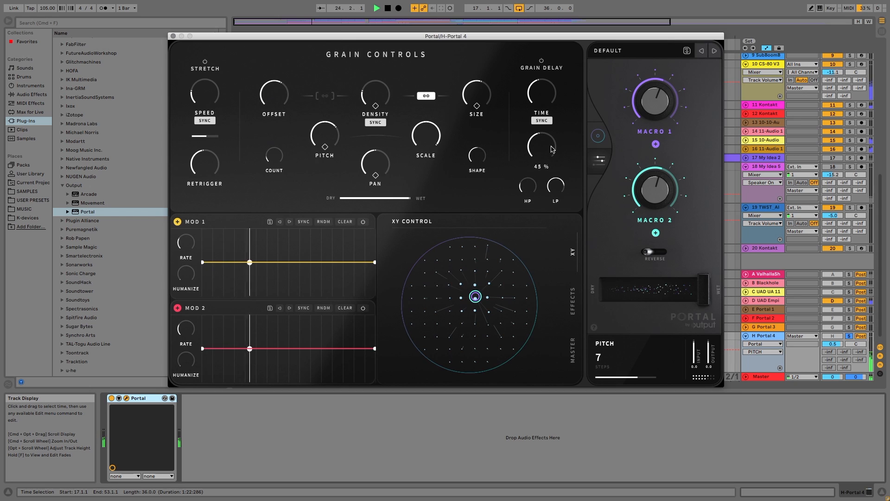
drag(552, 149, 549, 116)
drag(328, 132, 327, 145)
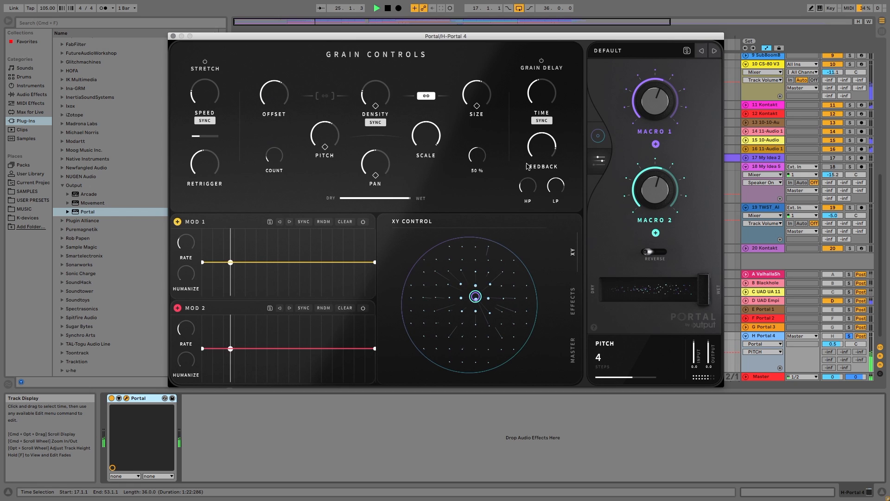
drag(559, 182, 528, 169)
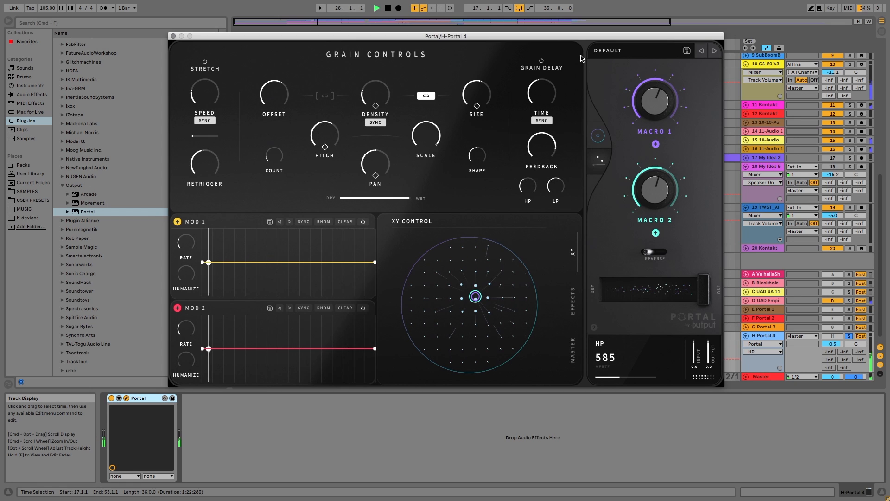
drag(547, 92, 545, 113)
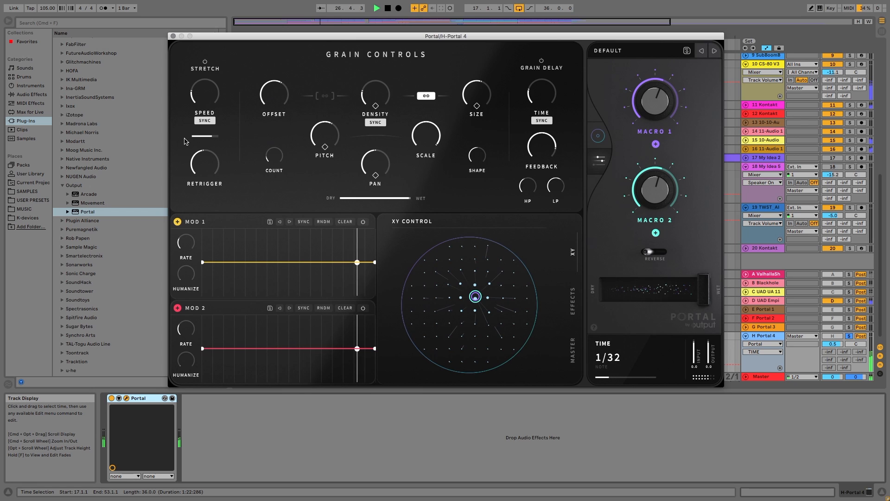
Step: Raise the grain Count, lower Pitch to 0, and set the Stretch Speed to x 1/8 with a 1 bar Retrigger
drag(273, 162, 272, 54)
drag(324, 131, 324, 145)
drag(207, 92, 207, 104)
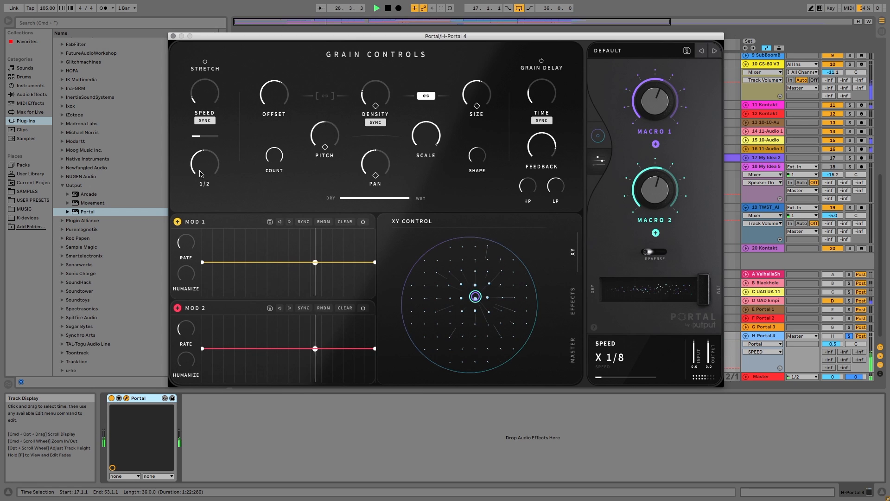
drag(204, 167, 204, 178)
Step: Turn off tempo sync for Stretch Speed and grain Density, and try Speed at 0 percent with Density at 32.6 ms
click(205, 121)
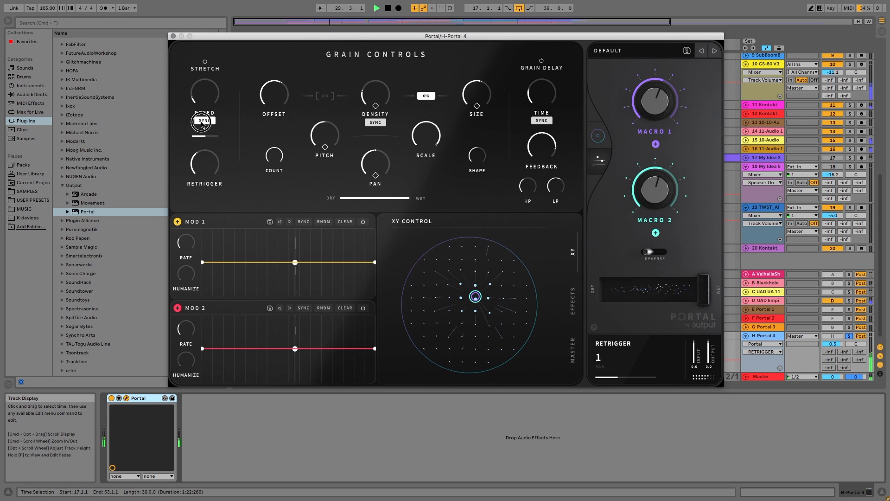
drag(207, 93, 208, 105)
click(375, 122)
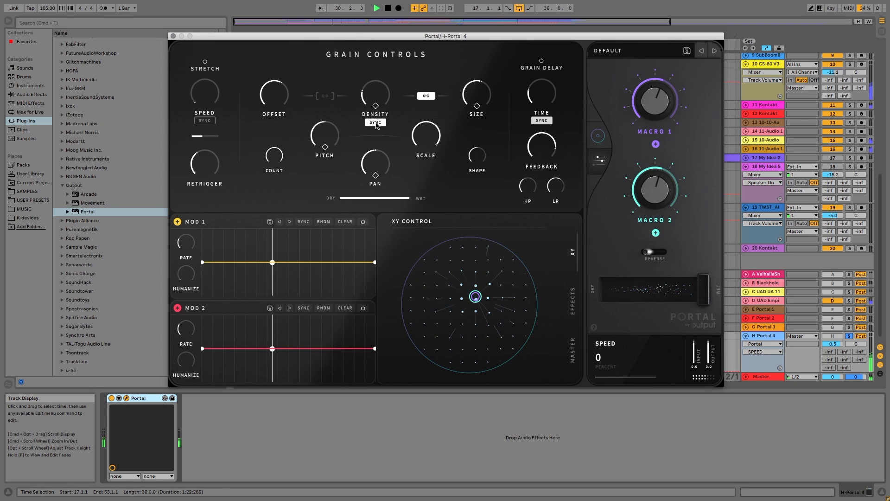
mouse_move(375, 91)
mouse_down()
mouse_move(377, 103)
mouse_move(367, 40)
mouse_move(371, 85)
mouse_up()
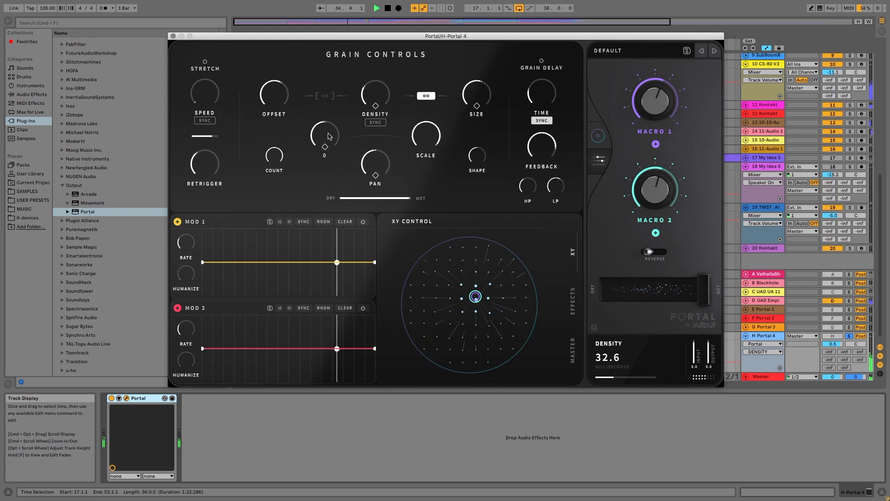
Step: Try Pitch at 6 steps and Density at 43.1 ms, and turn tempo sync back on for Density and Stretch Speed
drag(325, 135, 328, 122)
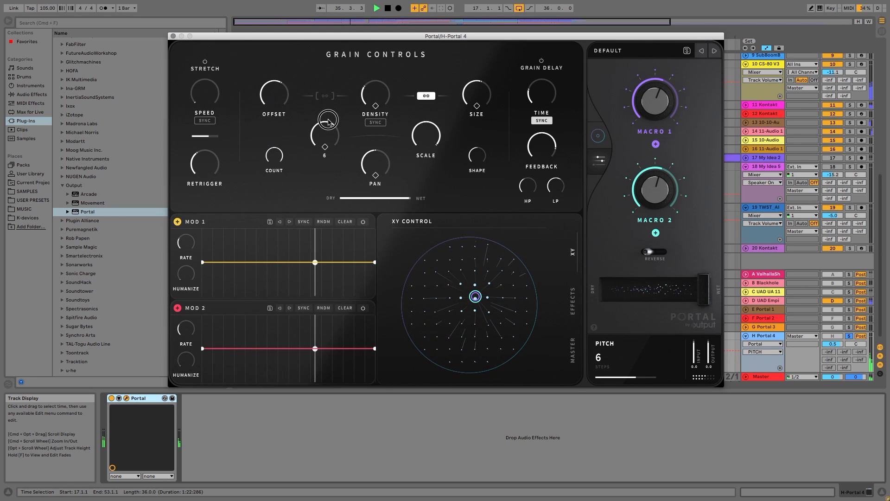
drag(372, 94, 373, 124)
click(375, 123)
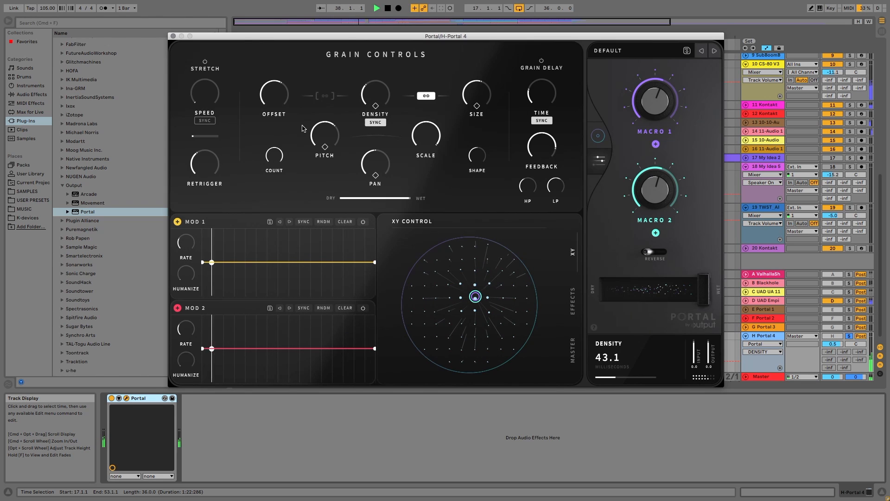
click(211, 121)
Step: Adjust the Stretch Speed with a 1/2 T Retrigger, set the grain Pitch to 1 step, and change the Scale to Octaves
drag(198, 93, 195, 83)
drag(207, 165, 205, 151)
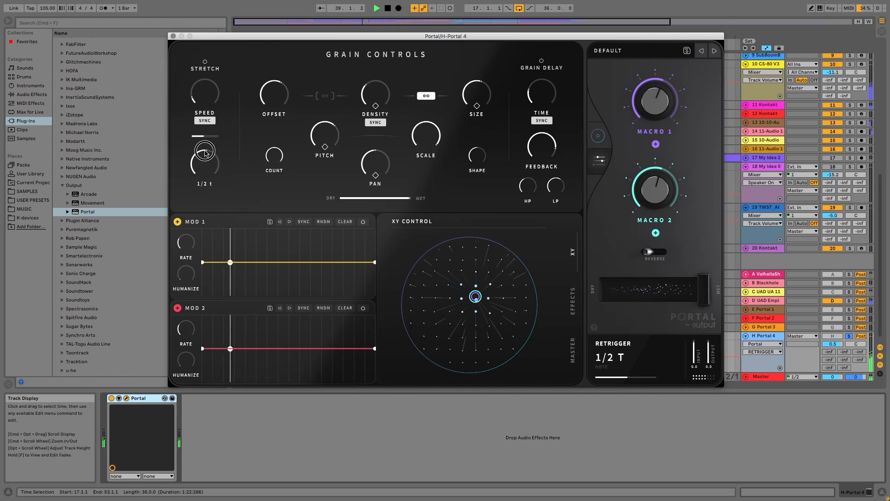
drag(326, 132, 325, 141)
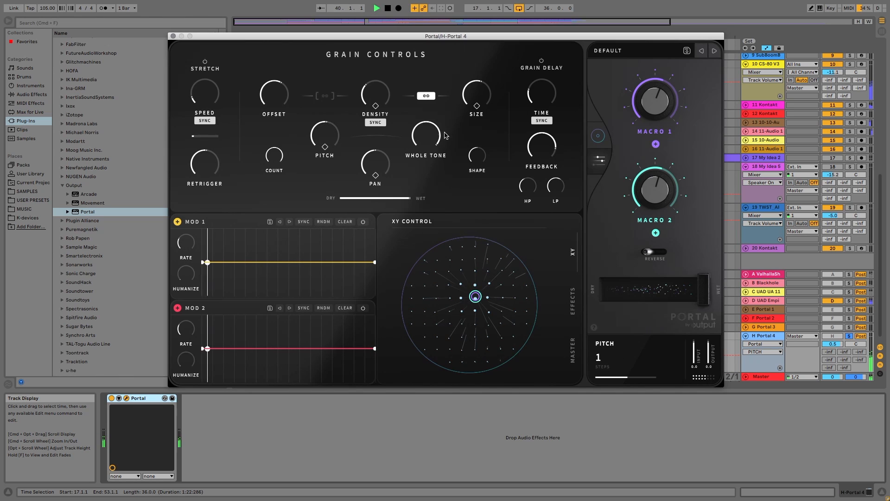
drag(427, 132, 426, 201)
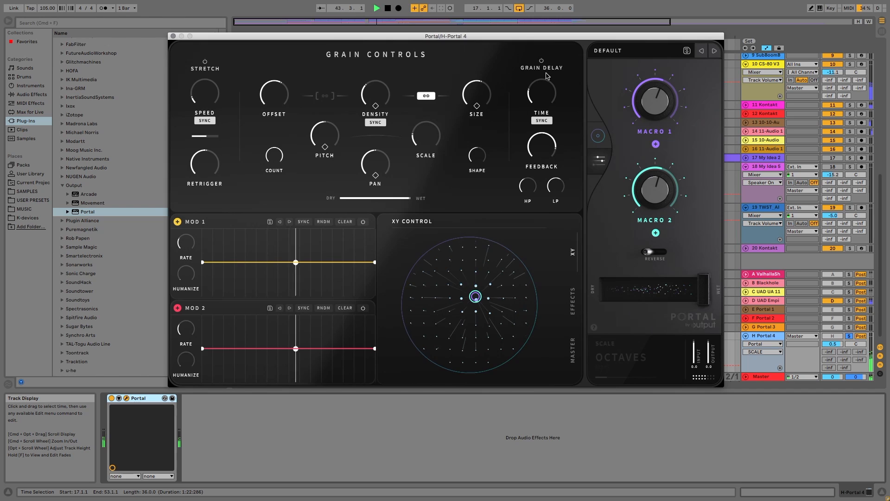
mouse_move(318, 127)
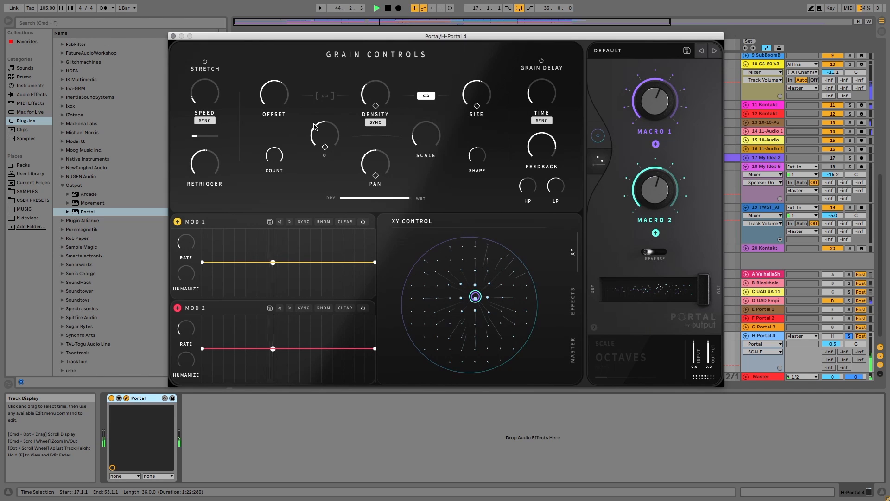
Step: Adjust the Stretch Retrigger, raise Speed to x 1, and disable the Grain Delay
mouse_move(207, 167)
mouse_down()
mouse_move(208, 187)
mouse_move(206, 156)
mouse_up()
drag(200, 91, 197, 2)
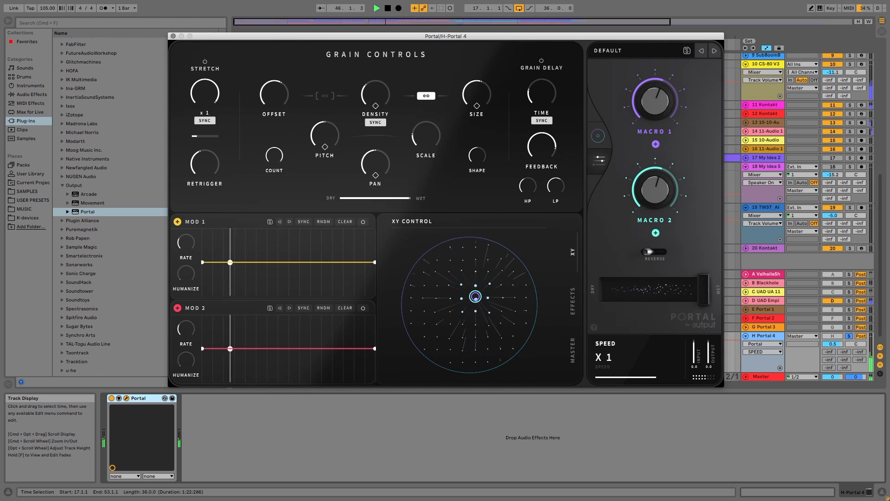
click(542, 61)
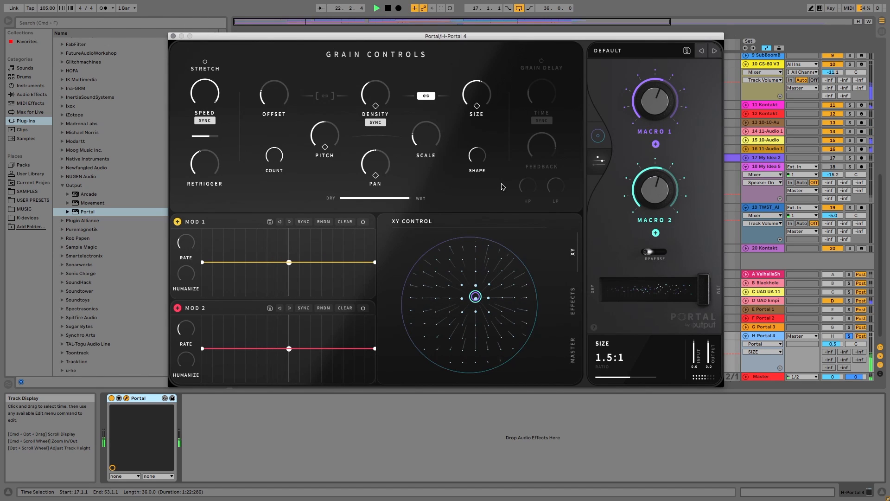
Step: Show the effects page, and shape the Mod 1 curve with a peak near its middle followed by a deep dip
click(574, 305)
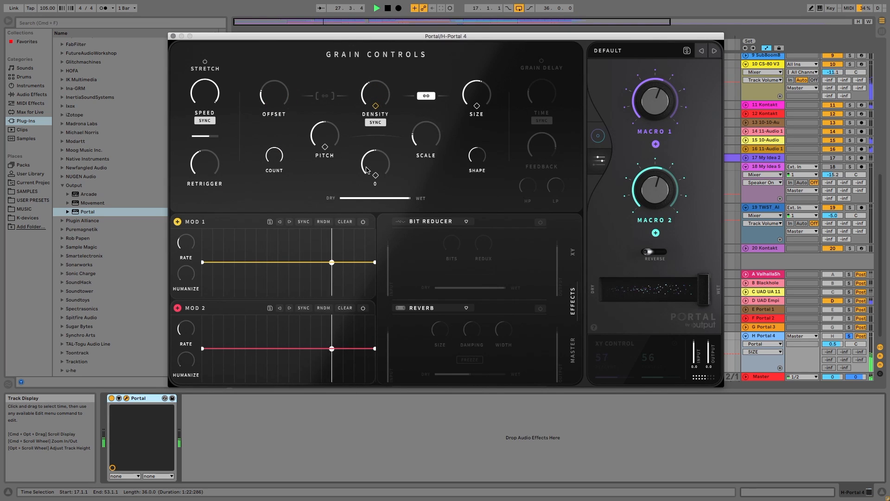
drag(226, 265, 221, 200)
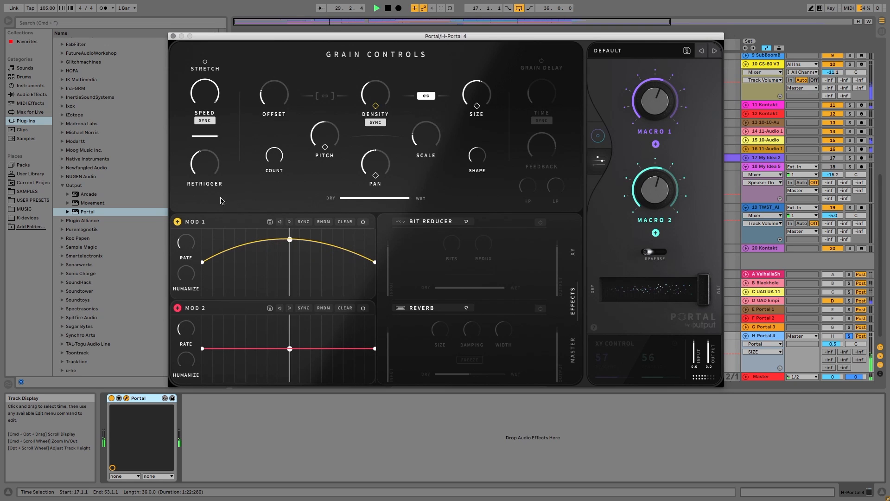
click(279, 240)
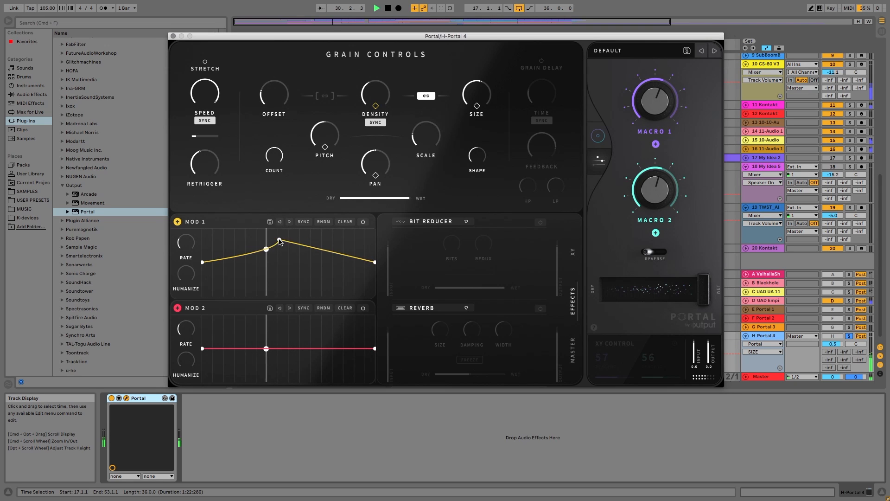
drag(322, 250, 318, 294)
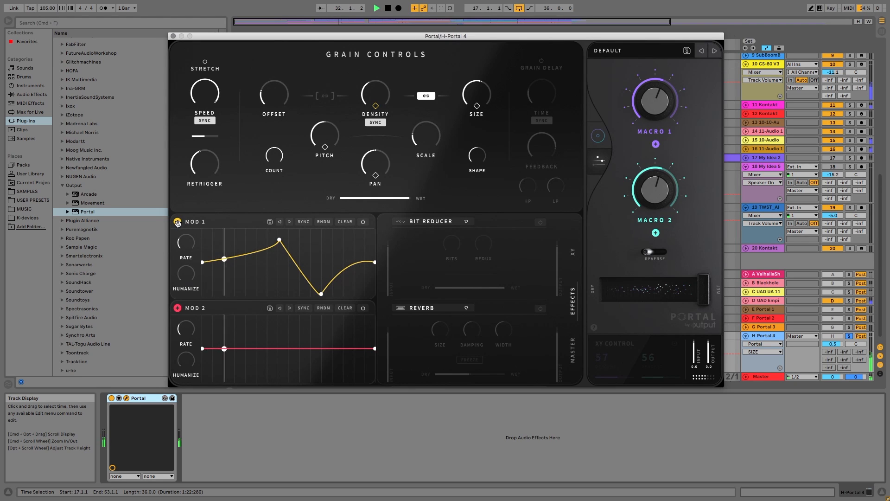
Step: Assign Mod 1 to the Stretch Speed, lower Speed to x 1/4, raise its modulation amount, and restart playback
drag(177, 222, 202, 93)
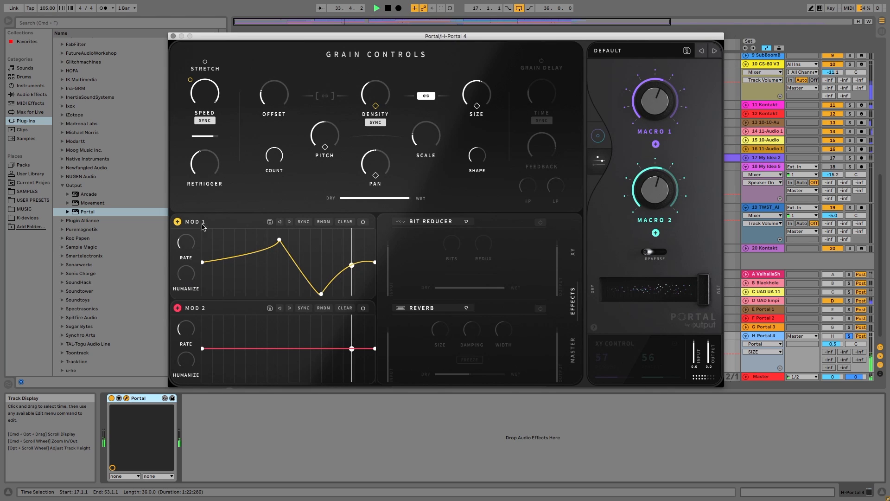
drag(205, 96, 210, 150)
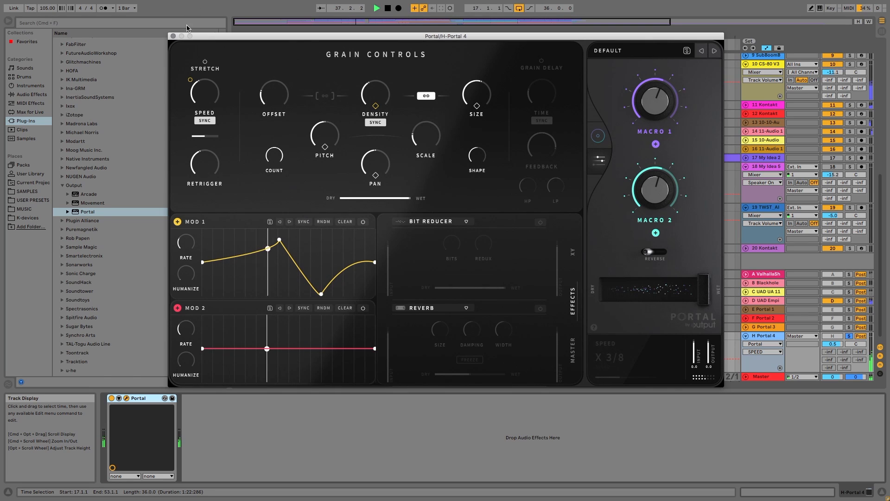
mouse_move(190, 80)
mouse_down()
mouse_move(189, 60)
mouse_move(193, 66)
mouse_up()
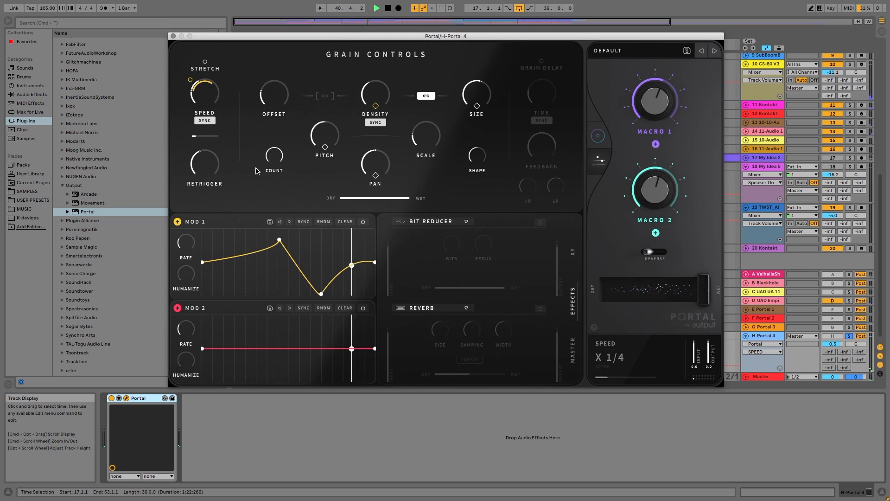
key(space)
key(space)
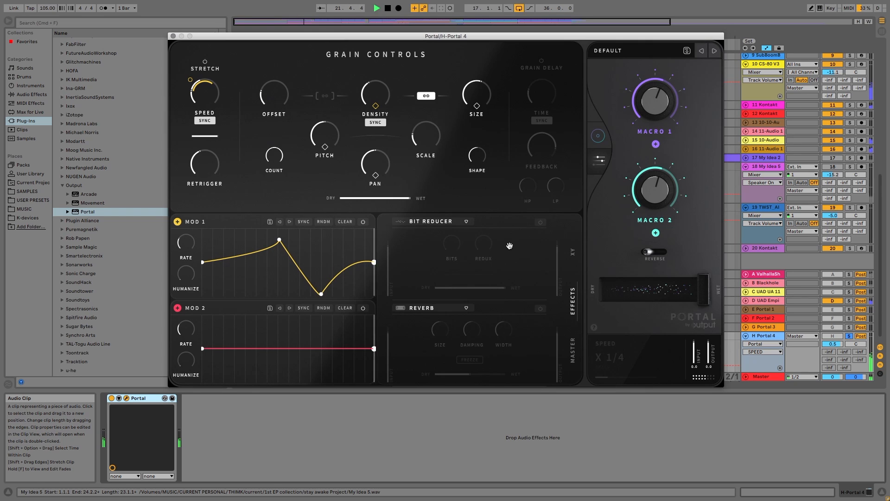
Step: Replace the Bit Reducer in the first effect slot with Reverb, enable it, and raise its Dry/Wet mix
click(466, 221)
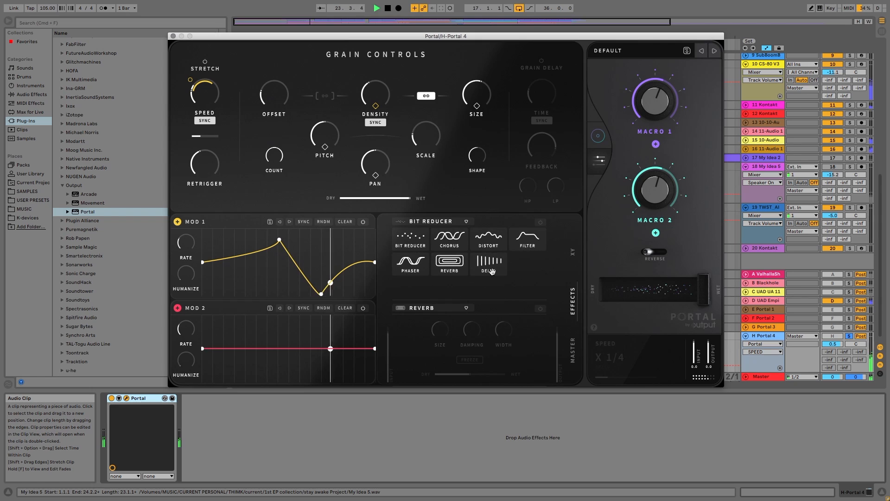
click(449, 262)
click(541, 224)
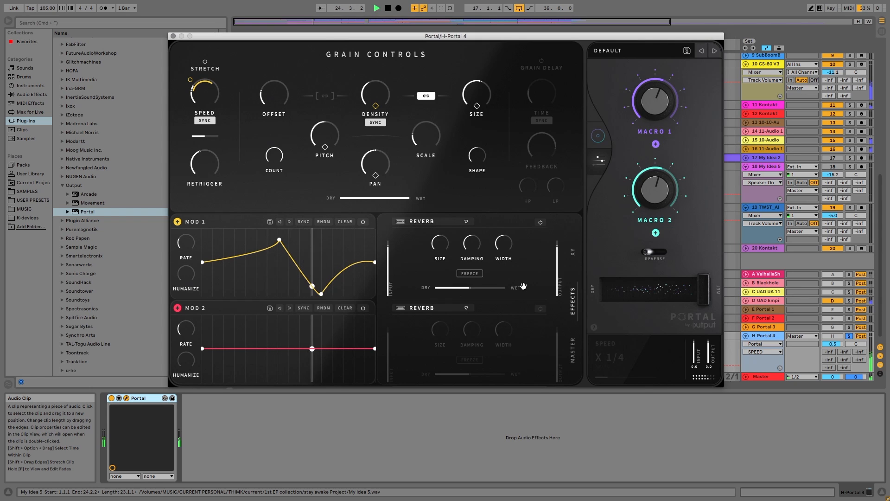
drag(470, 287, 483, 288)
Step: Assign Mod 1 to the Reverb's Width and bend the Mod 2 curve slightly upward
drag(179, 223, 507, 266)
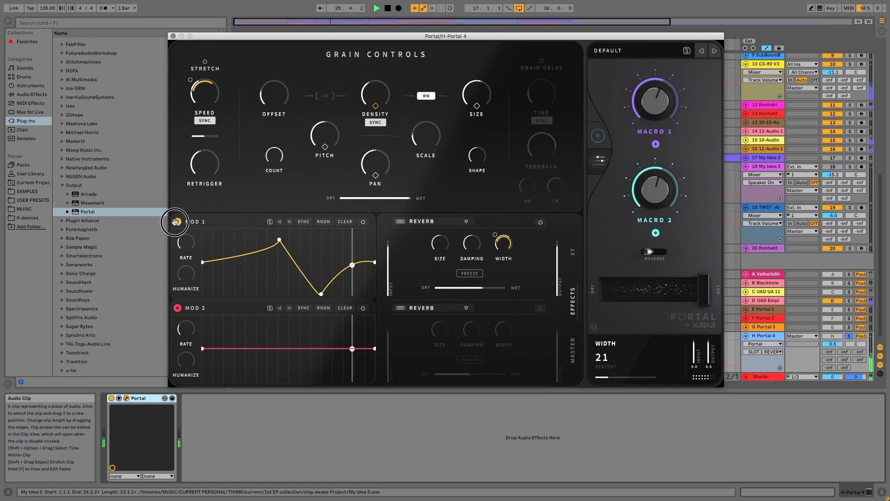
drag(220, 349, 237, 324)
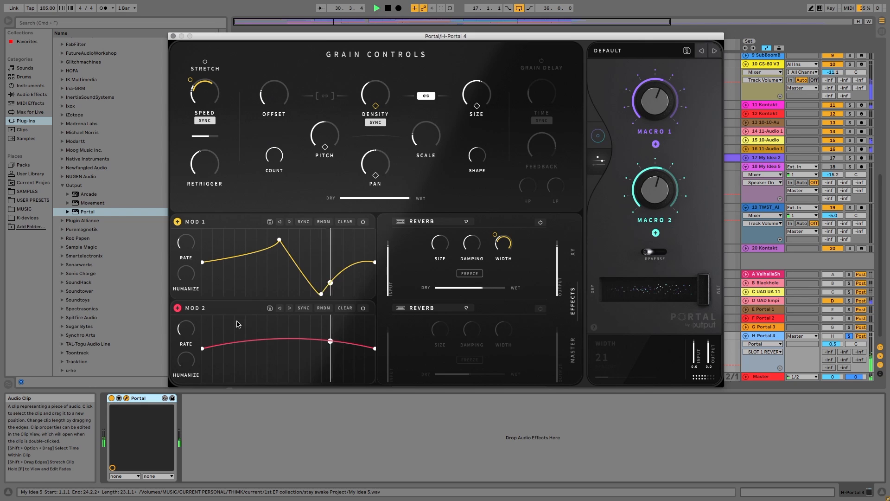
Step: Shape the Mod 2 curve with four additional points into alternating dips and peaks, and assign Mod 2 to the first Reverb's Dry/Wet
click(267, 344)
click(325, 362)
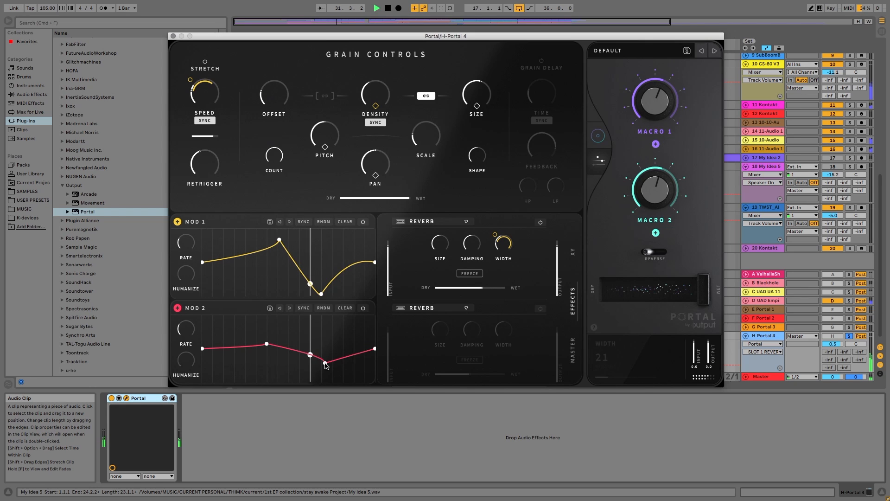
click(358, 325)
click(231, 362)
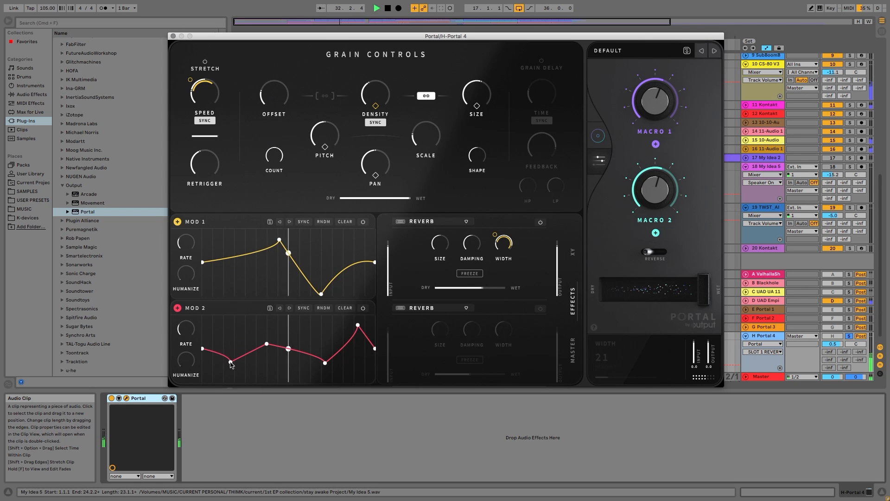
drag(177, 308, 442, 300)
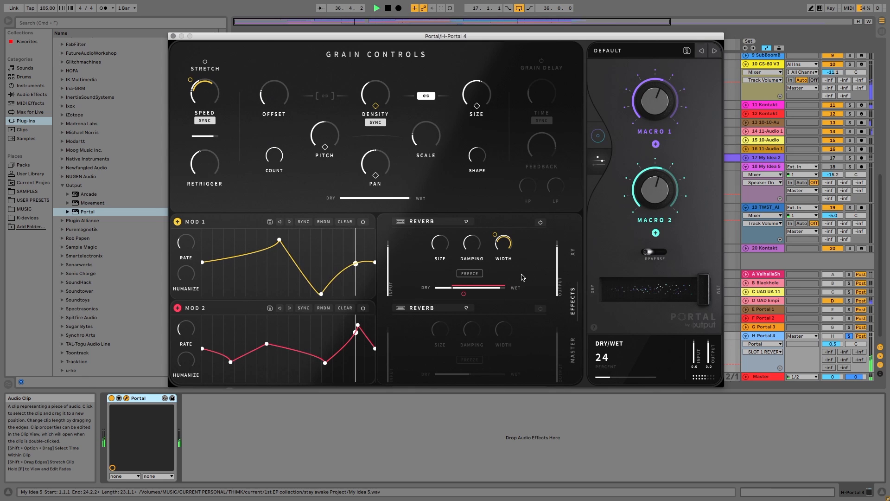
Step: Set up a Bit Reducer in the second effect slot with Bits at 22 percent, Redux at 32 samples and Dry/Wet at 41 percent
click(540, 308)
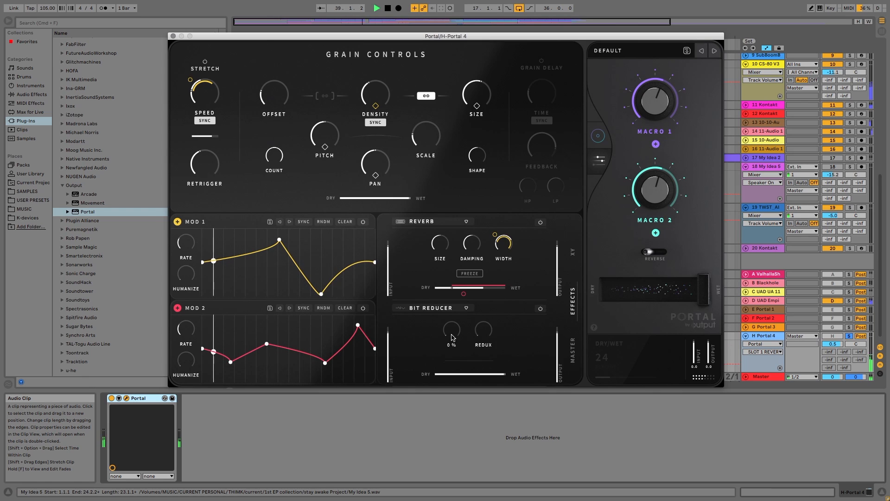
drag(451, 333, 446, 290)
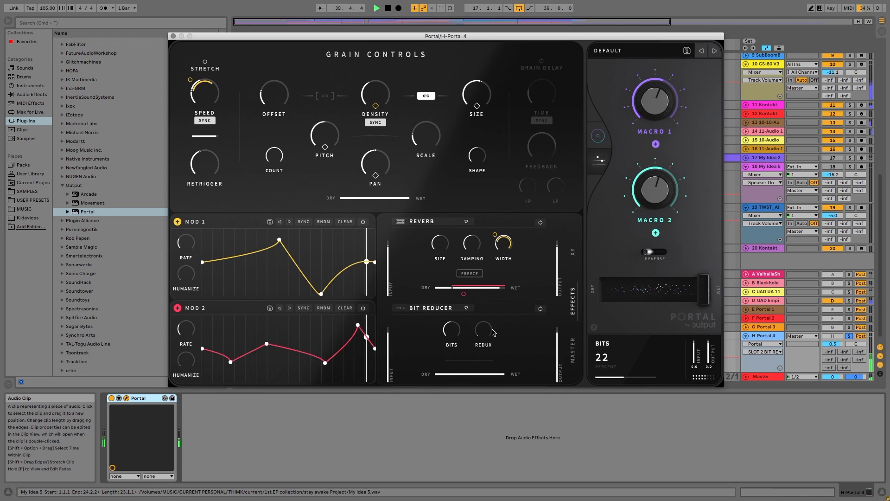
drag(485, 329, 486, 316)
drag(503, 374, 454, 370)
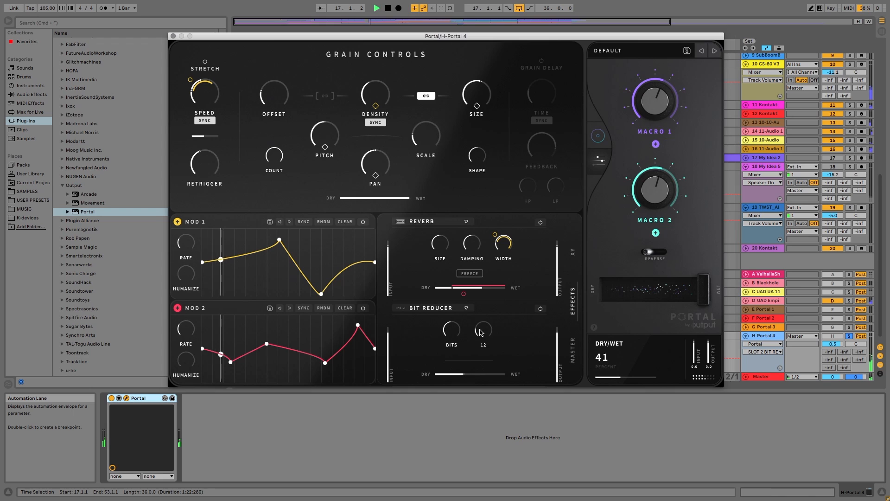
drag(483, 330, 486, 311)
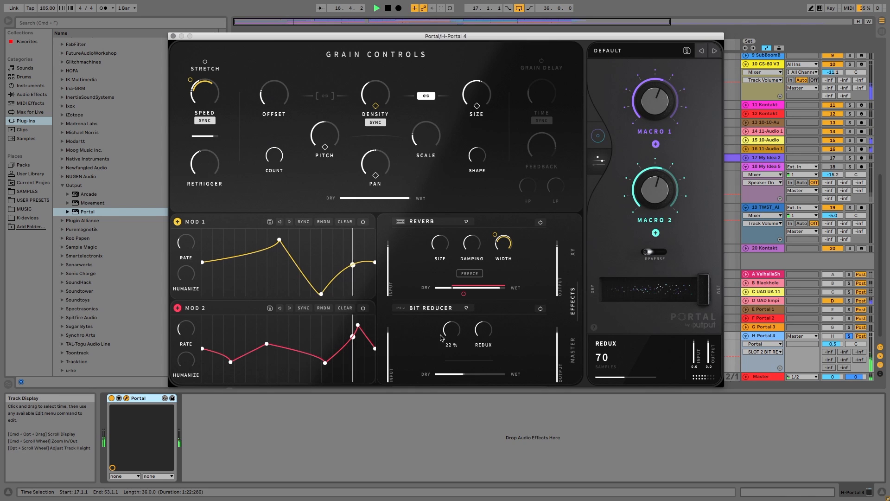
drag(484, 332, 487, 347)
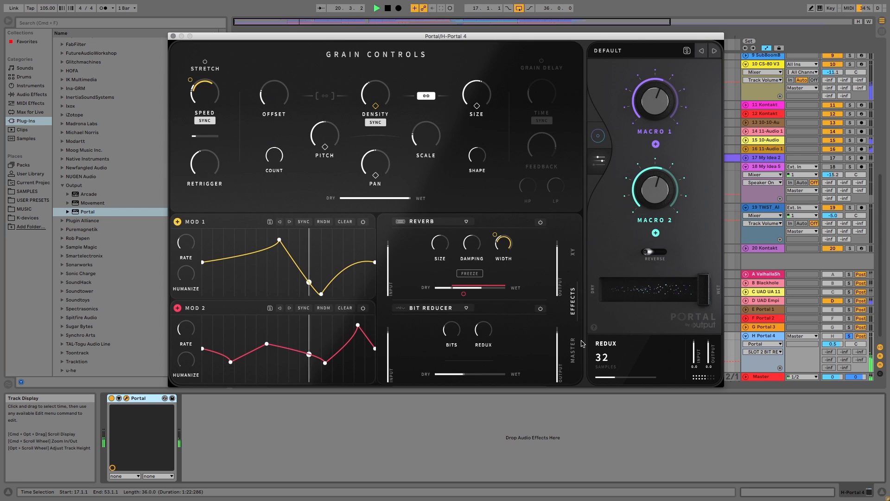
Step: Show the master page and lower the compressor's Threshold
click(574, 355)
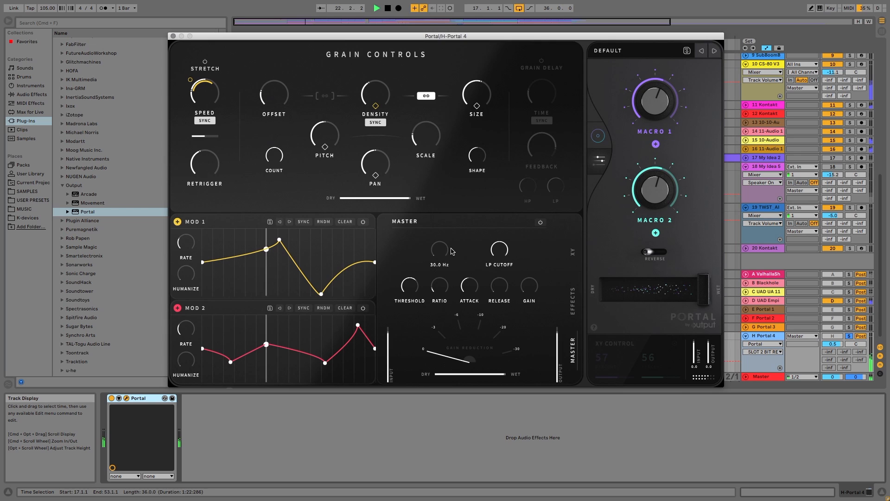
drag(411, 283, 411, 312)
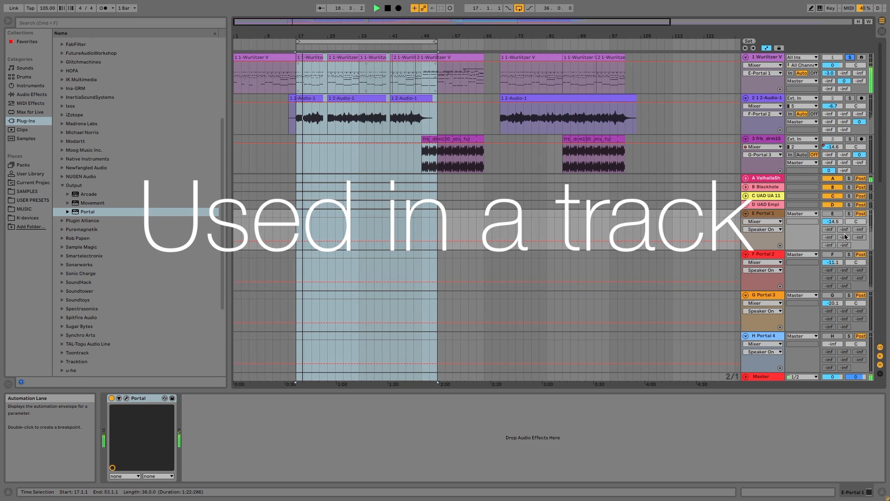
Step: Open Portal on the E Portal 1 return, set that return's volume to -8.9 dB and activate it
click(764, 213)
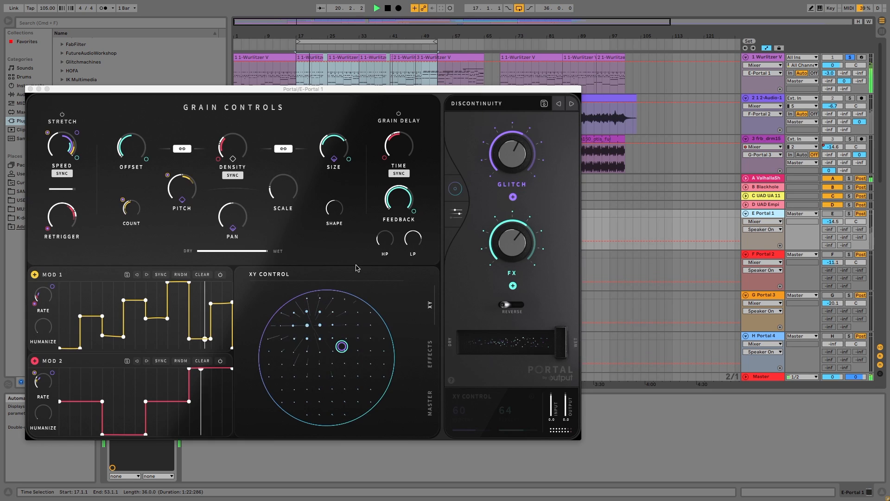
mouse_move(833, 222)
mouse_down()
mouse_move(833, 238)
mouse_move(832, 216)
mouse_up()
click(832, 214)
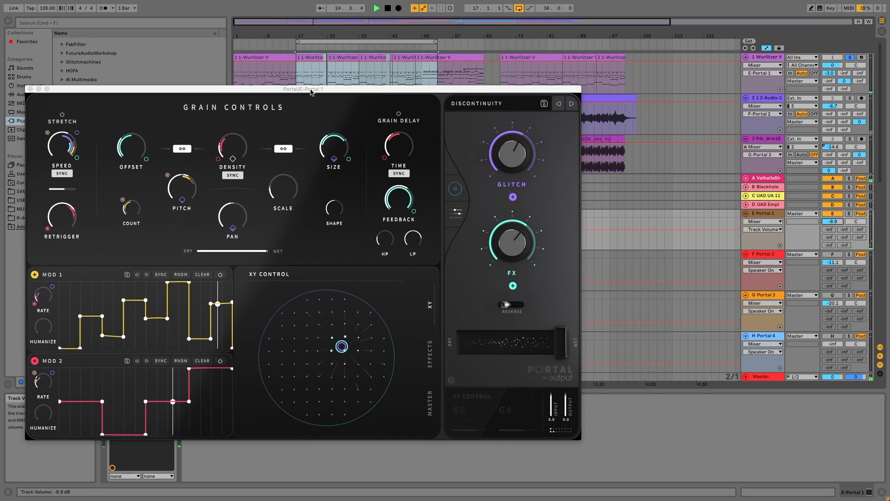
Step: Move Portal's XY control to about 77 and 83 percent, and set the E Portal 1 volume to -9.8 dB
drag(311, 91, 415, 101)
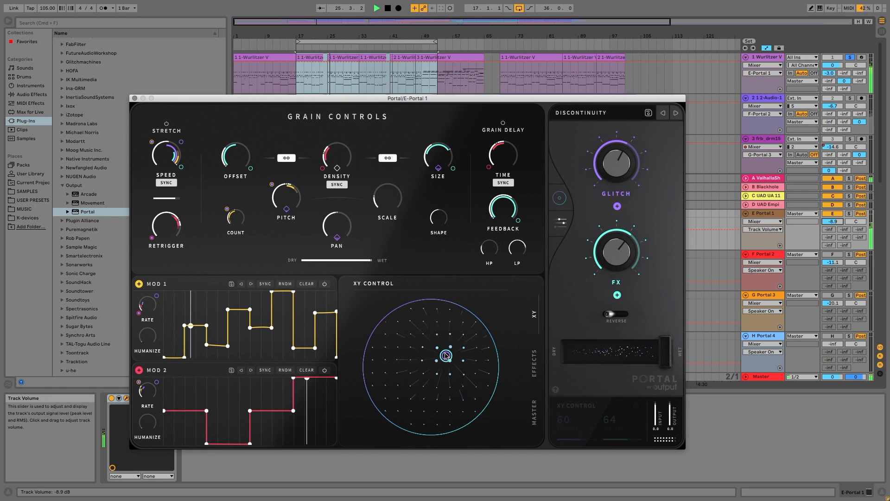
drag(445, 356, 465, 341)
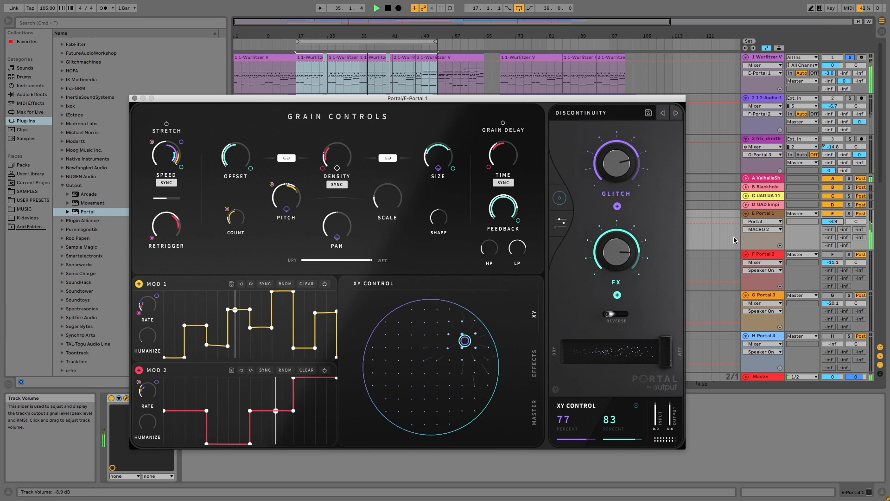
click(826, 222)
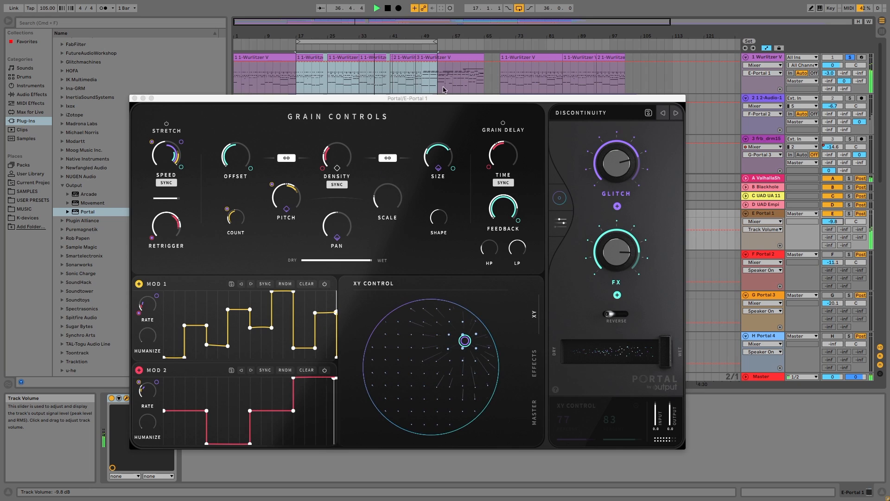
Step: Solo audio track 2, close the E Portal 1 plug-in window and open Portal on the F Portal 2 return
click(850, 98)
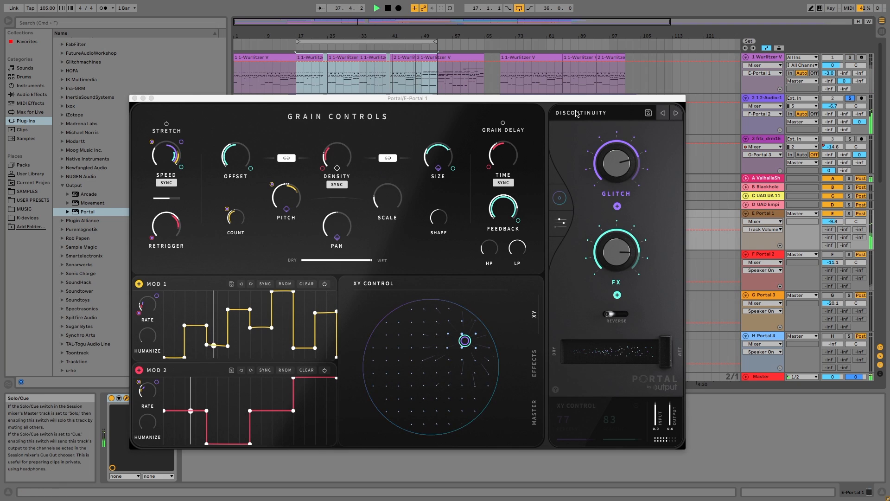
click(135, 99)
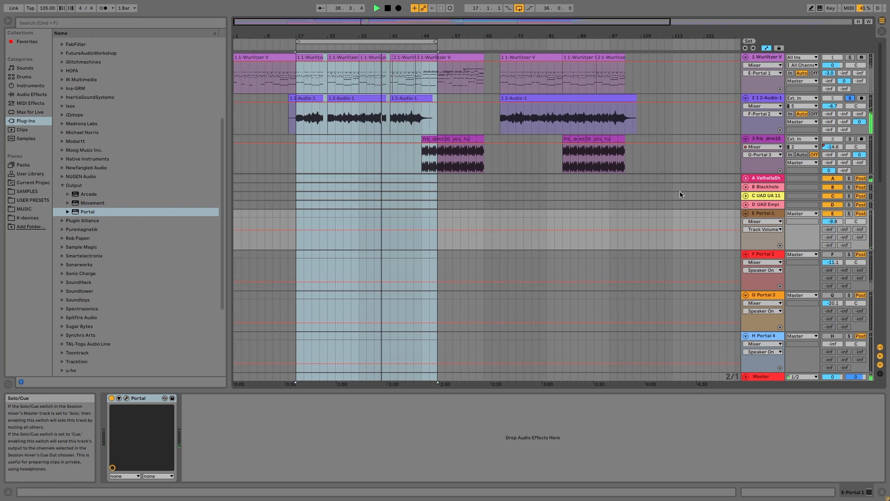
click(774, 255)
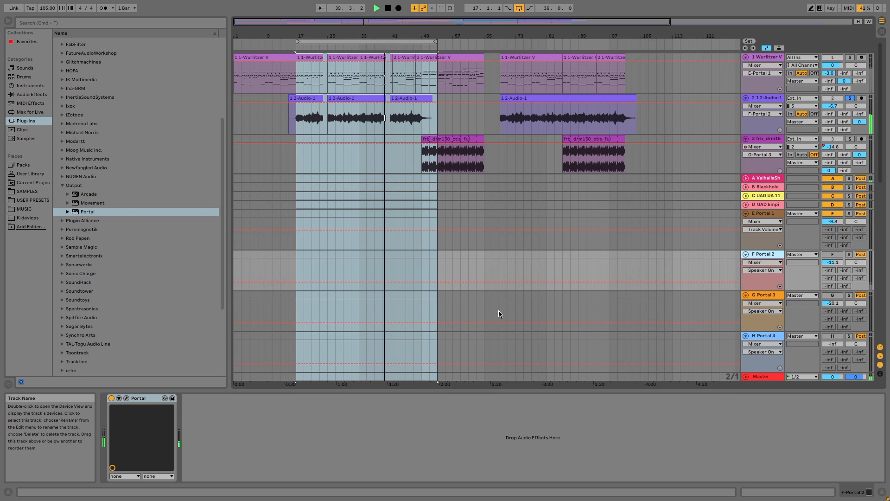
click(126, 398)
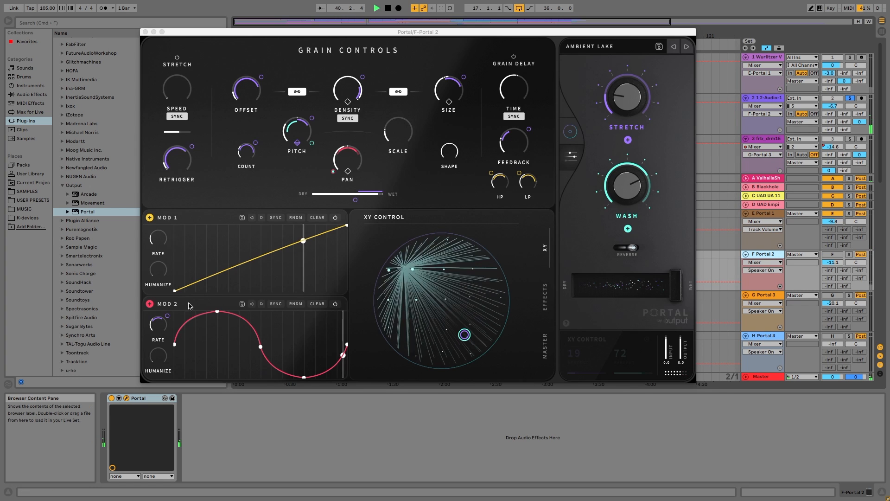
drag(305, 34, 283, 113)
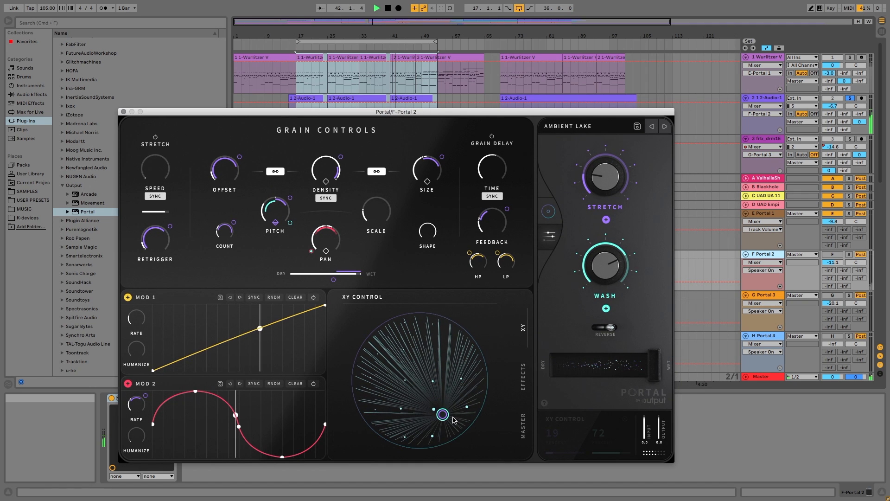
Step: Move the XY control near the centre, about 58 and 48 percent, and activate the F Portal 2 return
drag(446, 414, 417, 371)
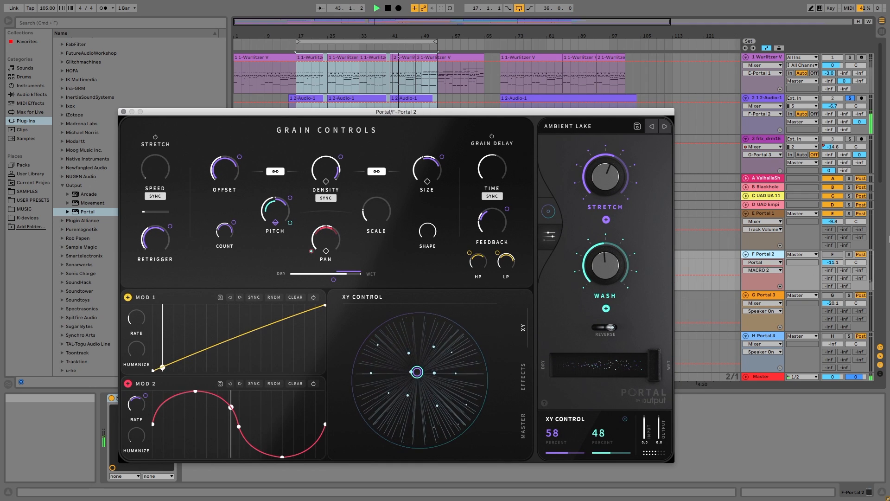
click(833, 254)
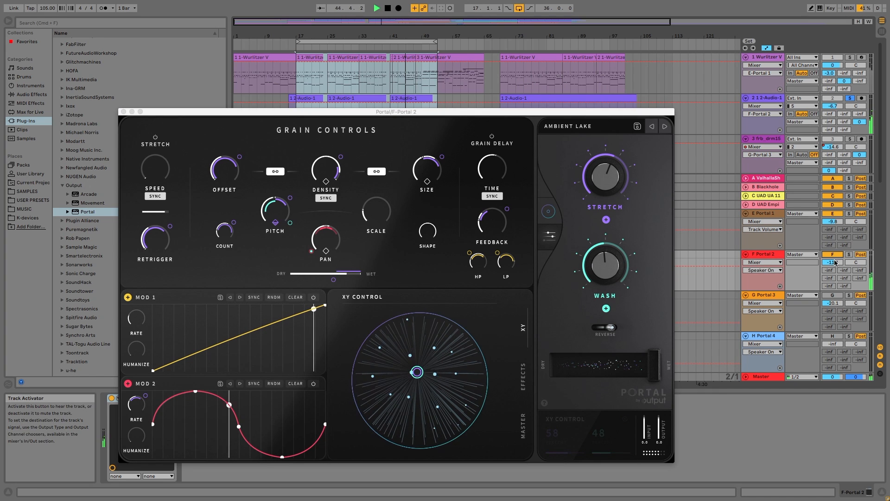
click(835, 262)
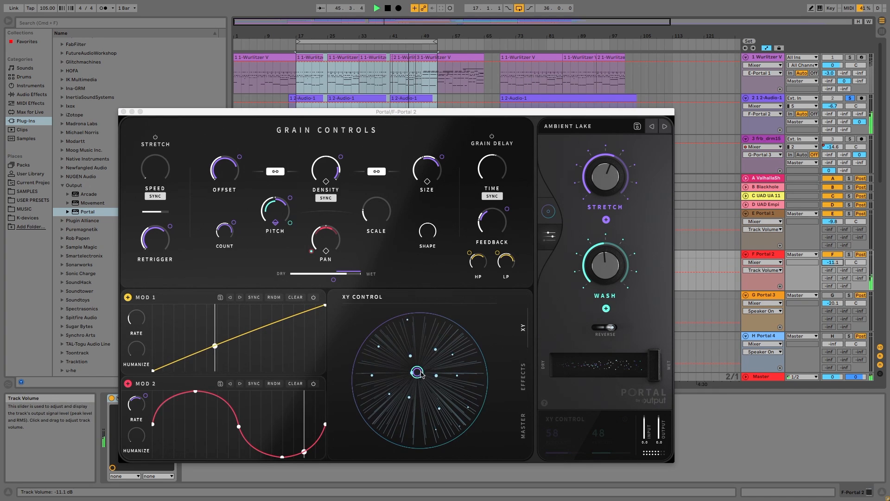
Step: Sweep the XY control between full Stretch and full Wash during playback, ending near the centre at about 59 and 58 percent
drag(418, 371, 385, 326)
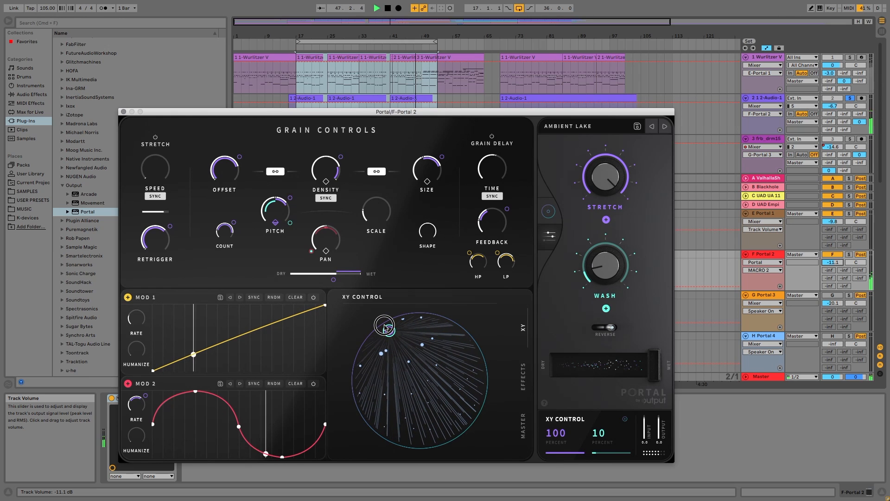
drag(384, 327, 422, 370)
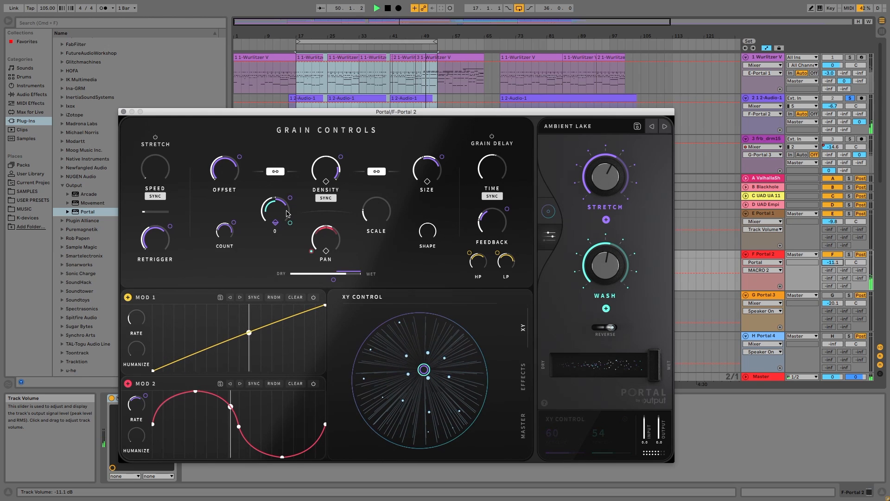
drag(423, 370, 417, 378)
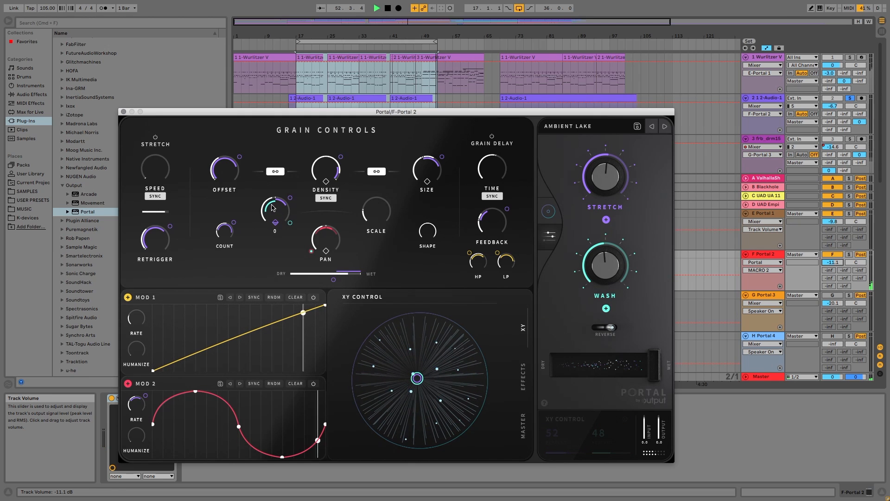
drag(417, 380, 467, 430)
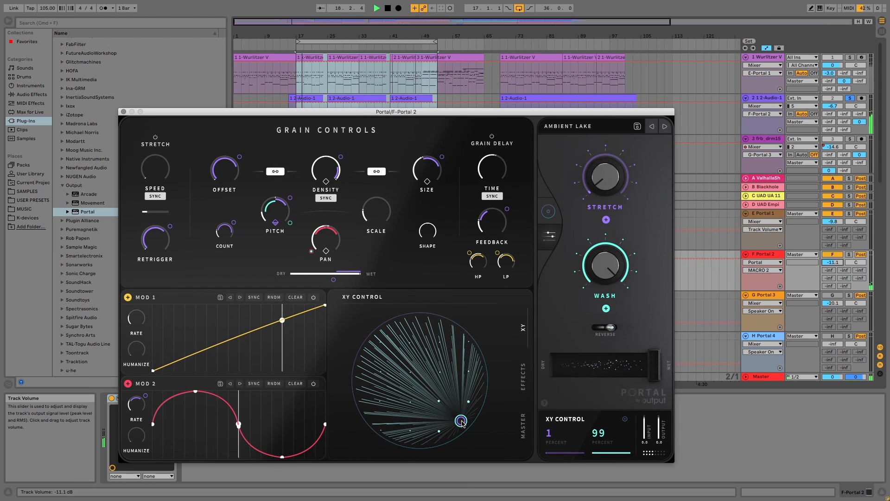
drag(462, 425, 378, 321)
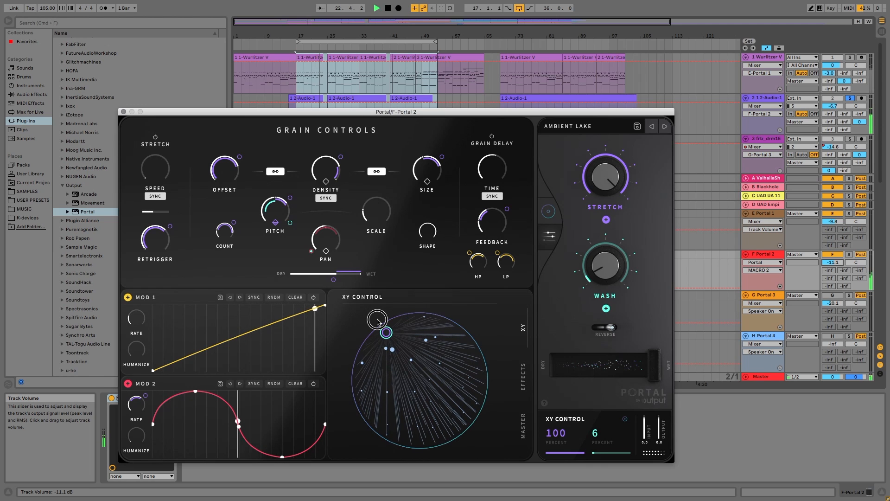
drag(378, 322, 428, 371)
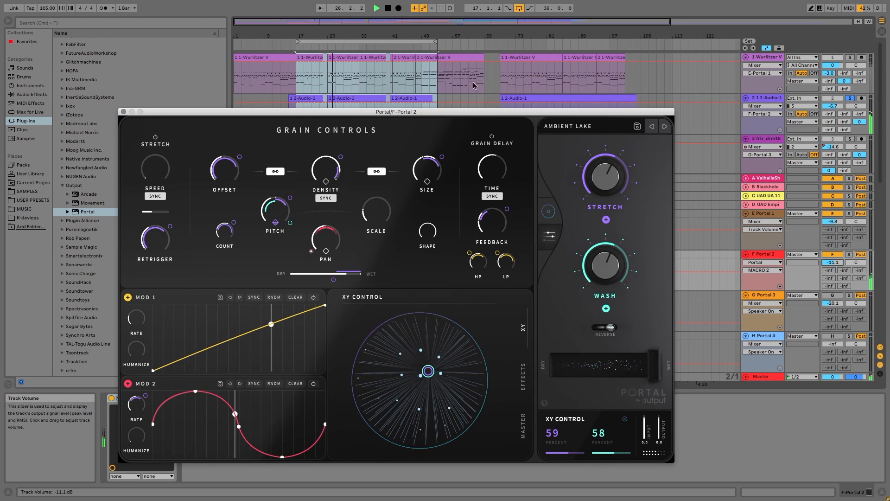
Step: Fine-tune the XY control to about 56 and 52 percent, pull it downward, and close the F Portal 2 plug-in window
drag(458, 111, 264, 88)
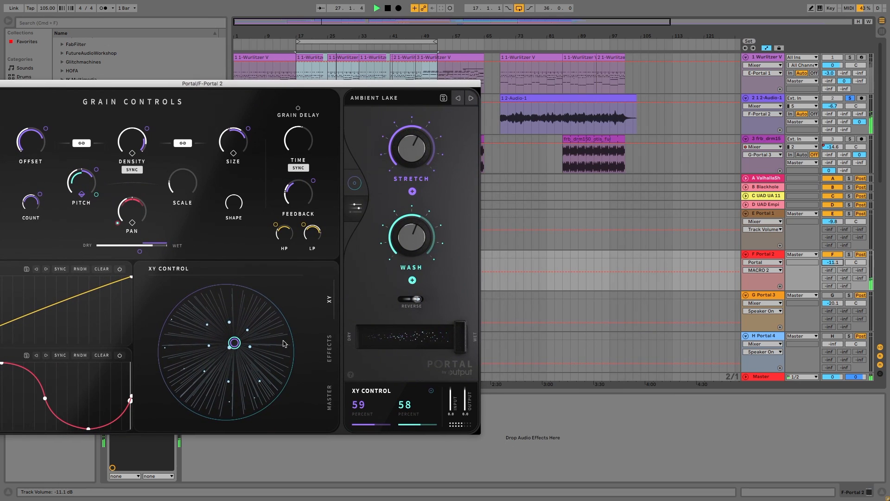
mouse_move(233, 348)
mouse_down()
mouse_move(219, 358)
mouse_move(239, 350)
mouse_move(228, 349)
mouse_up()
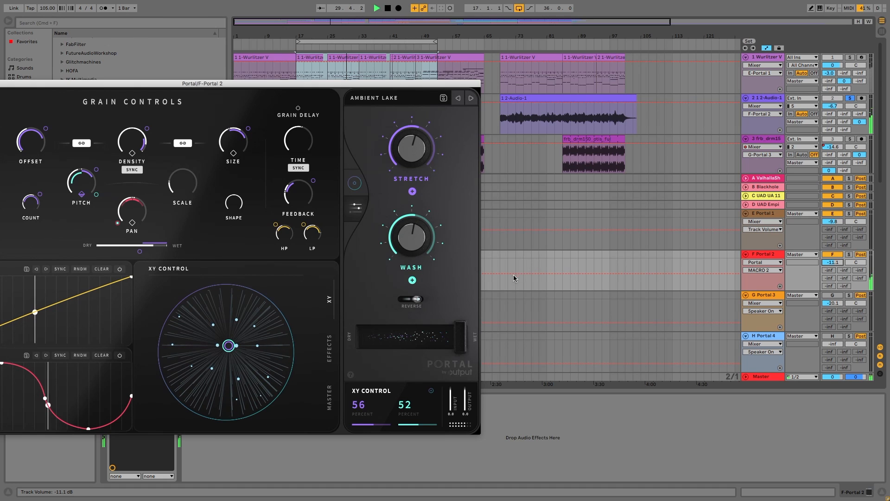
drag(227, 349, 225, 374)
drag(190, 84, 320, 141)
click(58, 140)
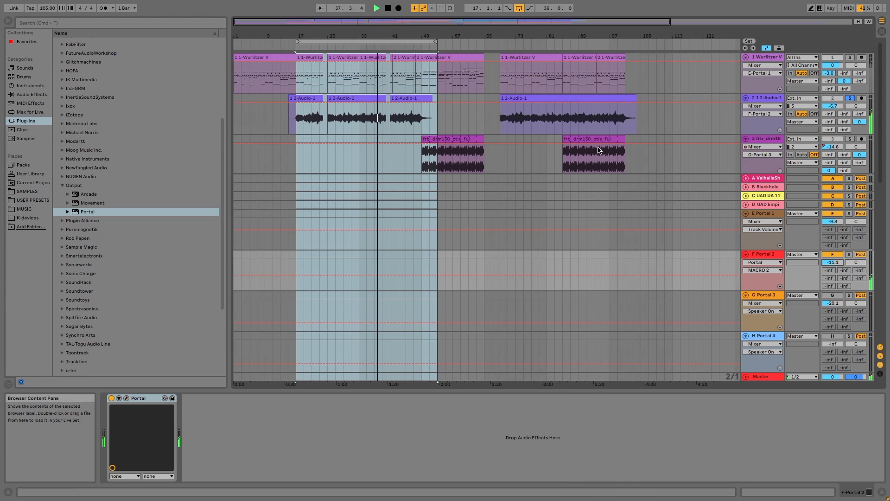
Step: Solo the drum loop on track 4 and the drum loop on track 3
scroll(555, 152, down, 5)
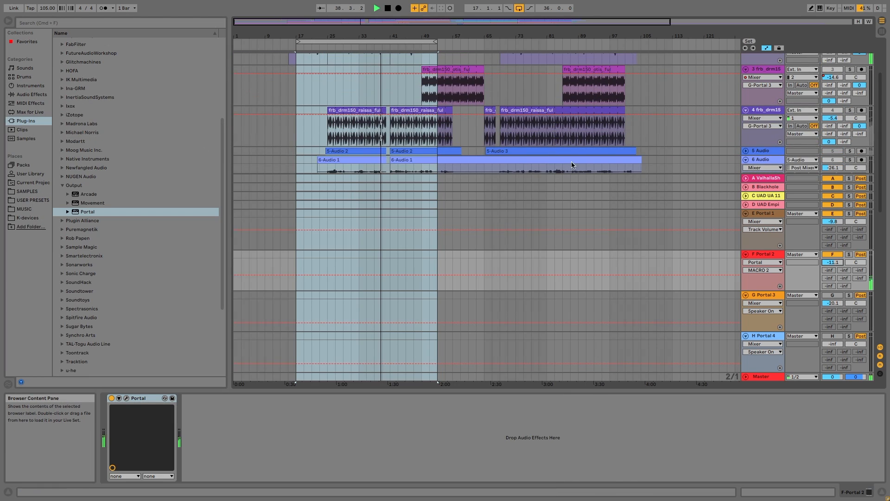
scroll(825, 136, down, 2)
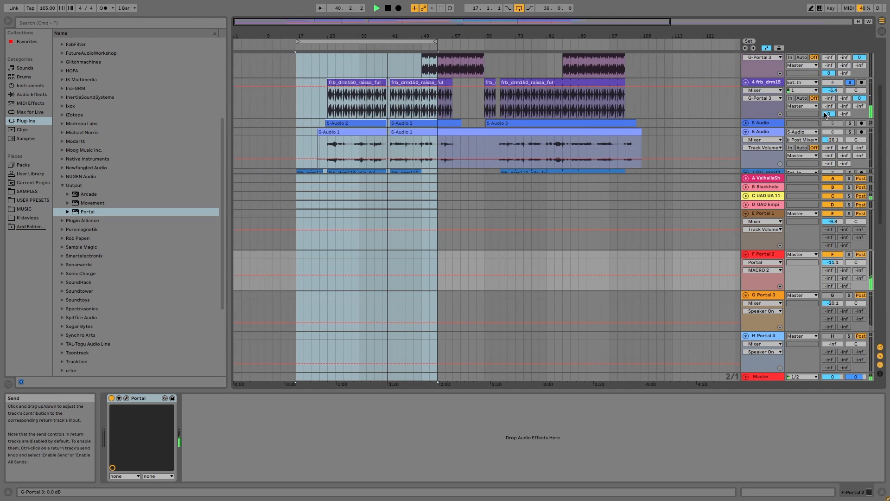
scroll(824, 112, up, 2)
click(850, 69)
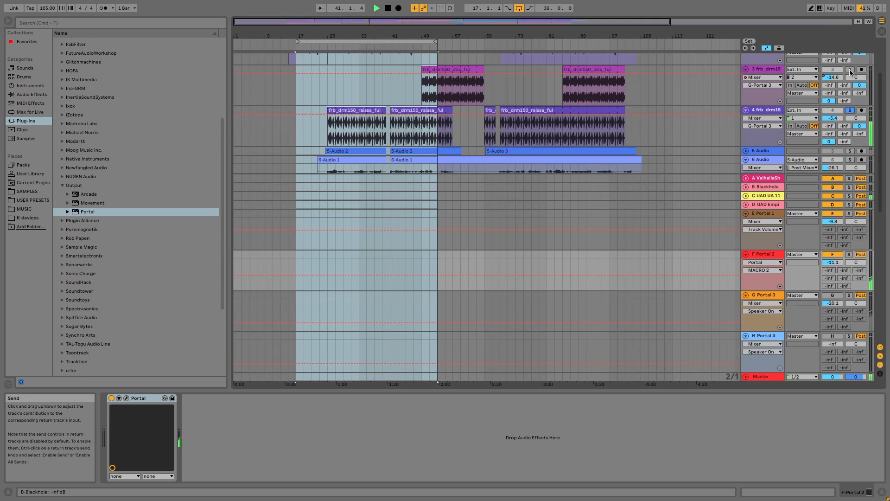
Step: Solo the drum loop on track 7 and open the Portal plug-in of the G Portal 3 return
scroll(804, 102, down, 6)
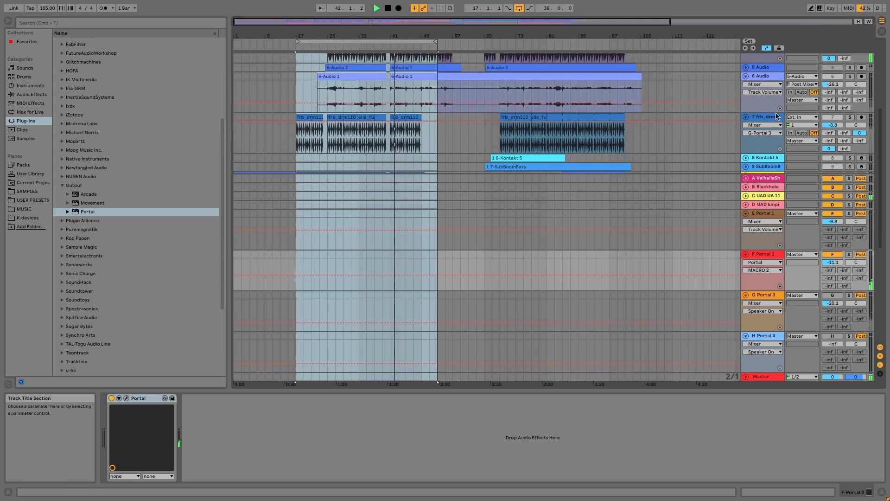
click(850, 117)
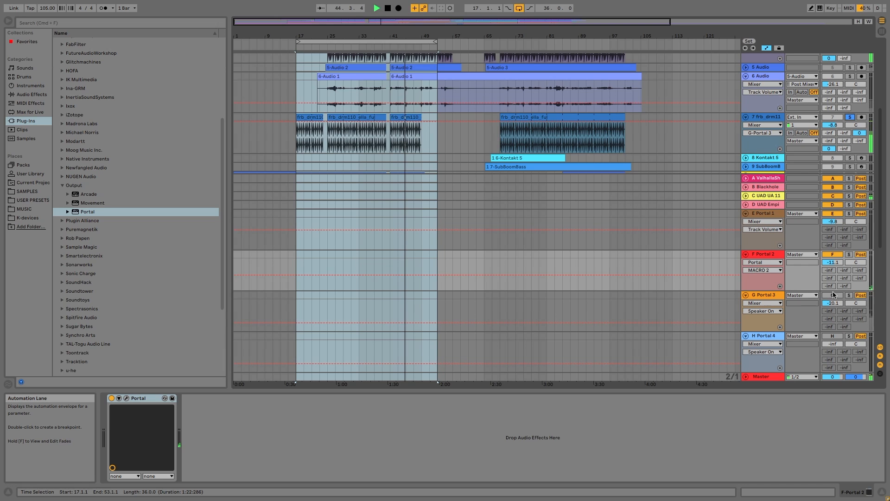
click(767, 320)
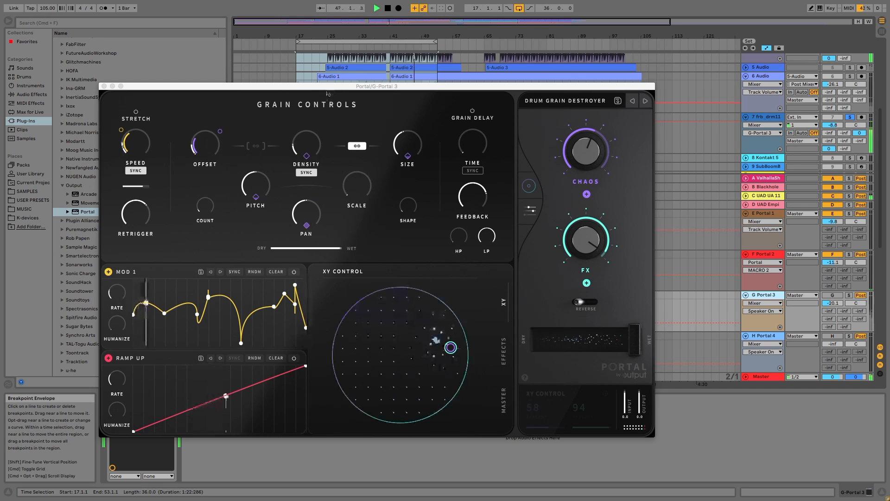
drag(326, 85, 349, 81)
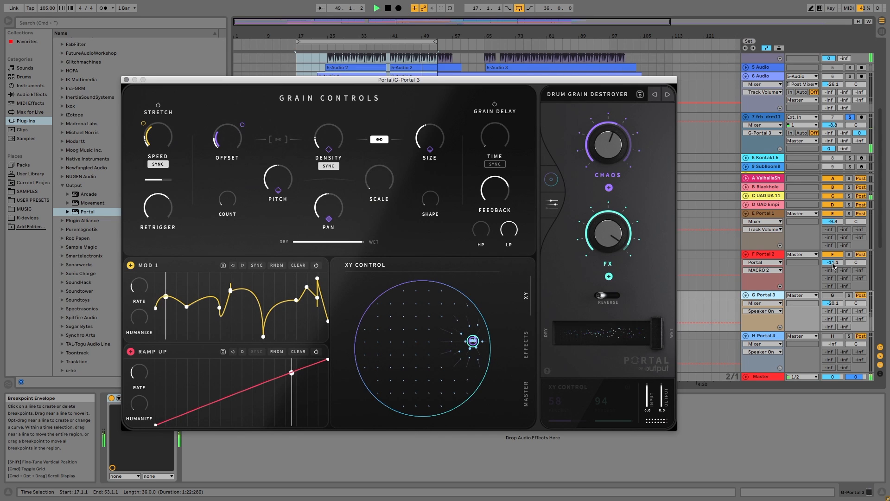
Step: Activate the G Portal 3 return with its volume pulled down and fade it up to -14.9 dB
drag(830, 306, 830, 334)
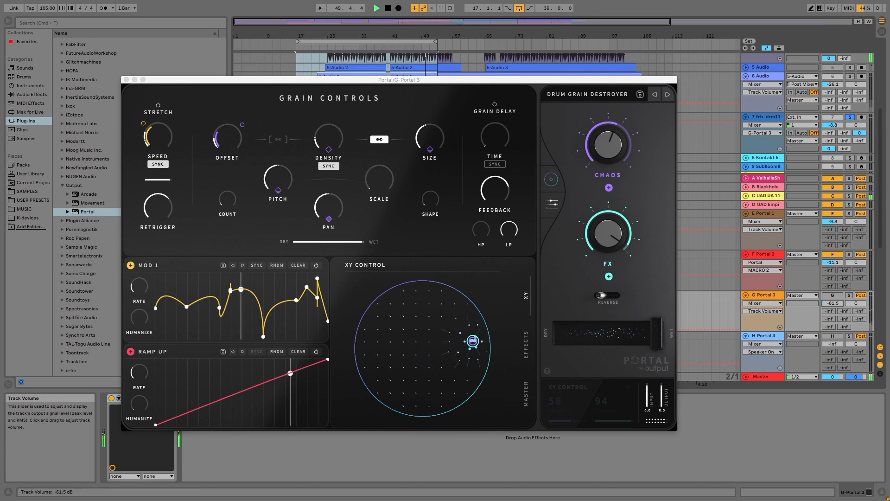
click(834, 295)
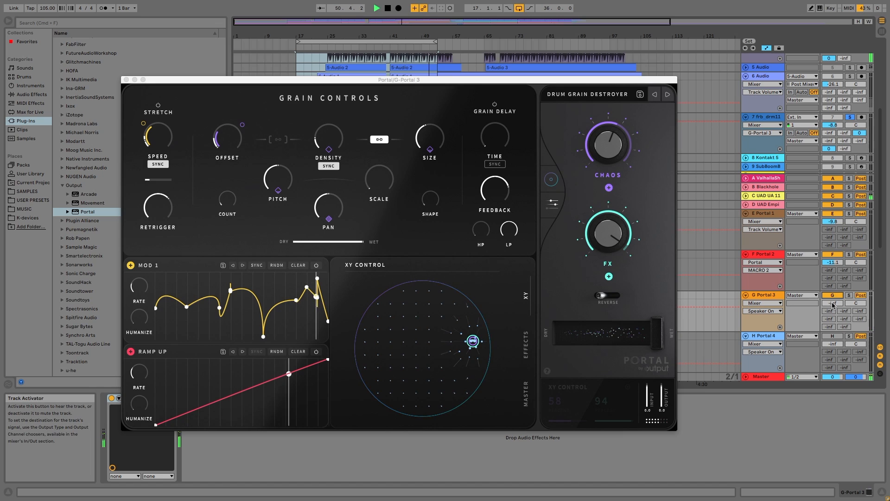
drag(833, 304, 833, 299)
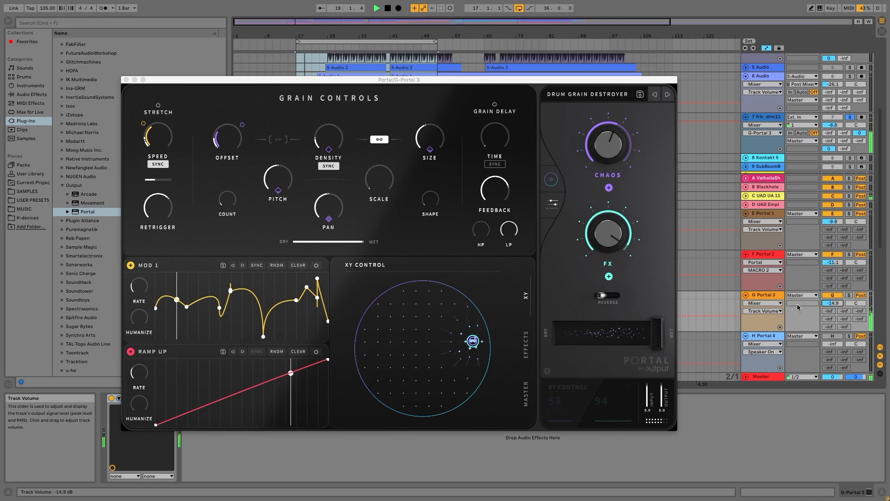
Step: Sweep the XY control of Drum Grain Destroyer during playback, ending at about 71 and 70 percent
drag(468, 347, 478, 313)
drag(473, 283, 469, 381)
drag(460, 381, 457, 308)
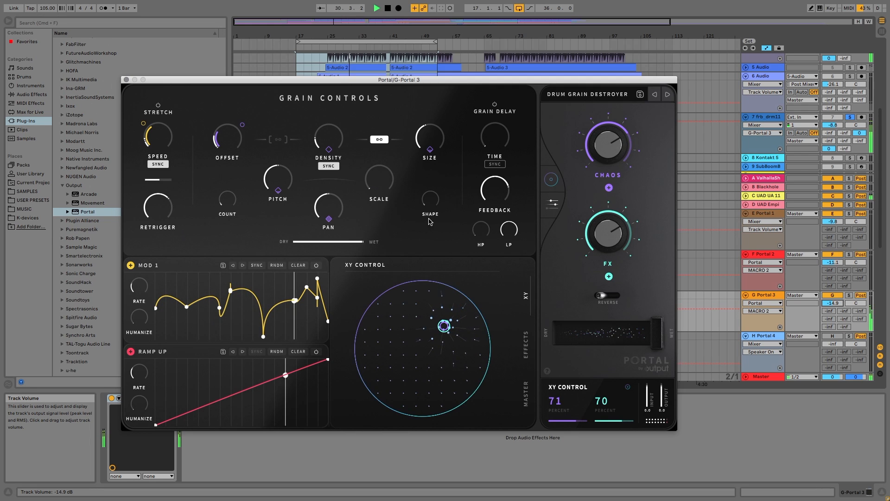
Step: Set the G Portal 3 return's volume to -18.6 dB and close its plug-in window
click(833, 303)
drag(833, 303, 833, 311)
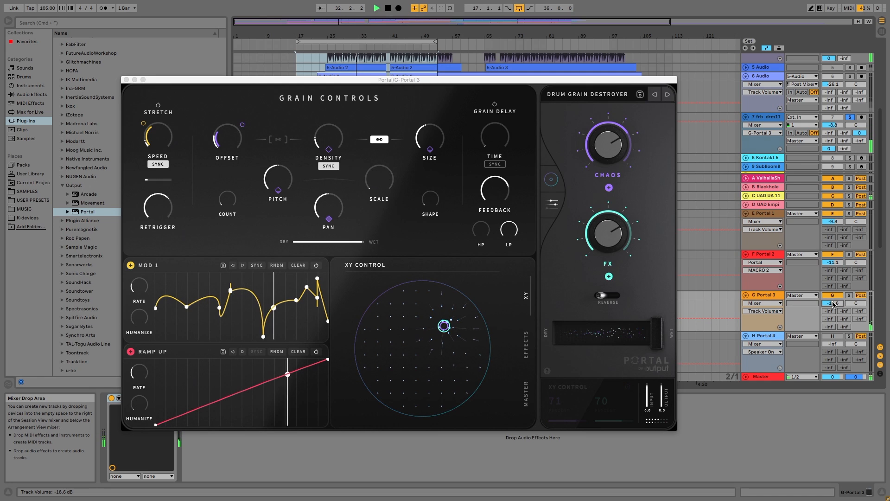
click(127, 80)
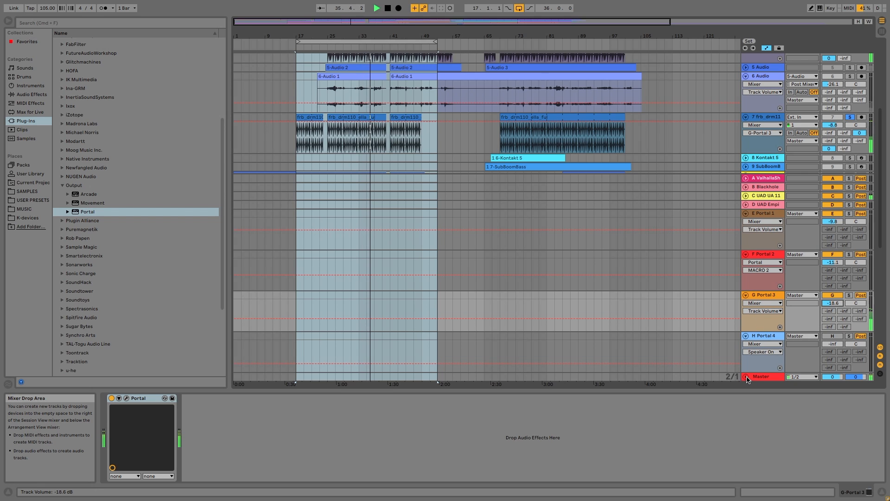
Step: Unsolo the drum loop on track 7 and switch on the Portal device on the Master track
click(763, 375)
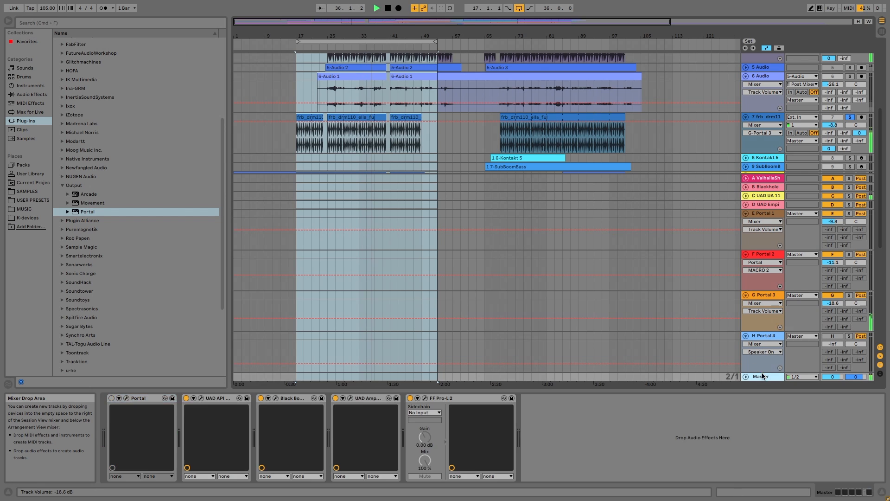
click(850, 117)
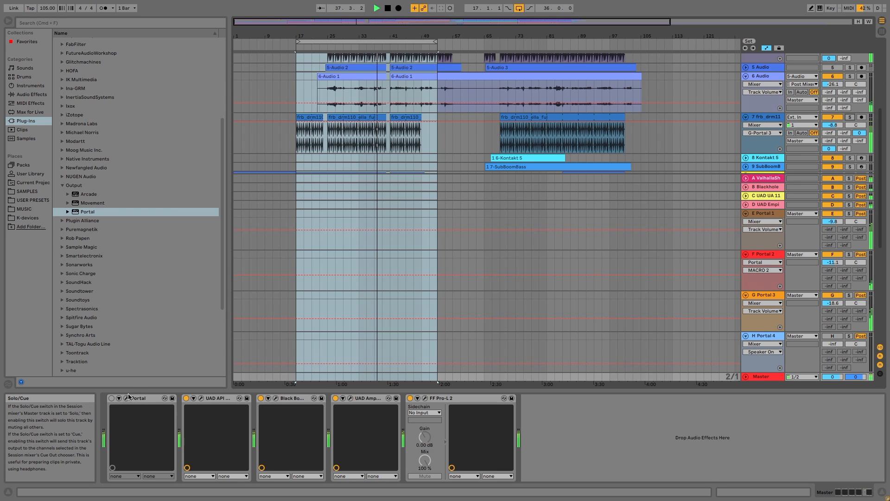
click(112, 398)
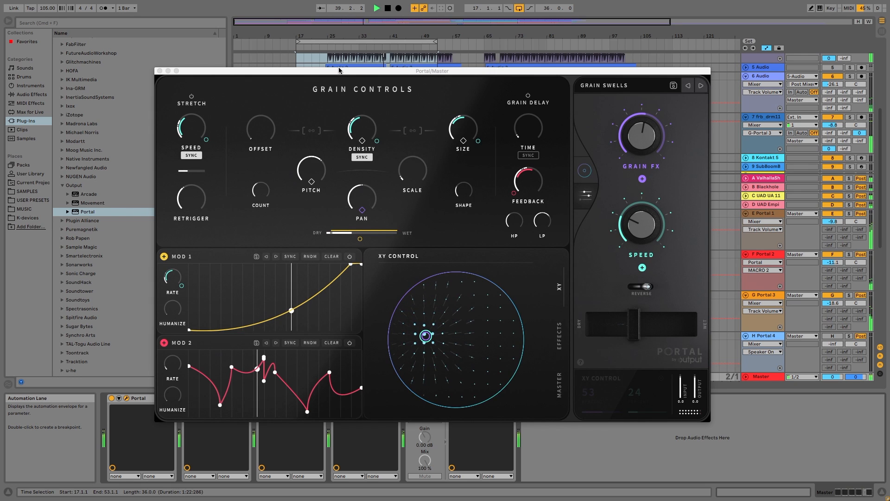
Step: Sweep the Grain Swells XY control on the Master, ending at about 1 and 0 percent, and set Dry/Wet to 29 percent
drag(339, 70, 282, 53)
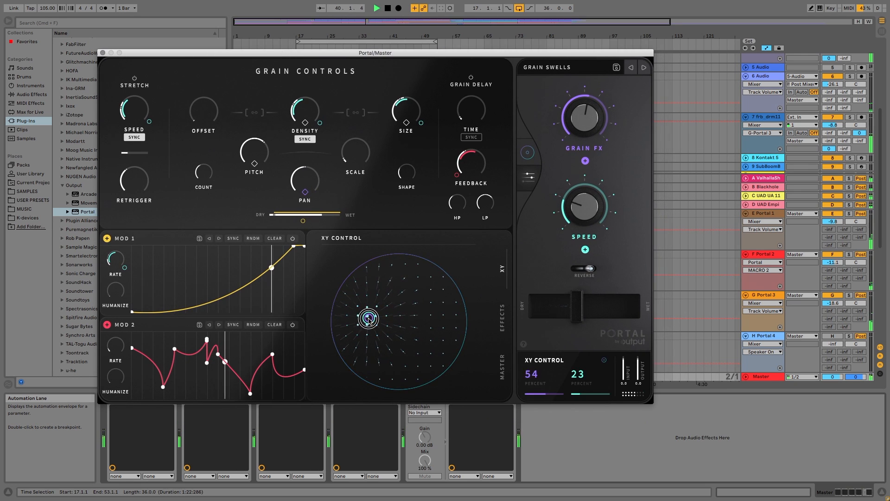
drag(368, 319, 321, 394)
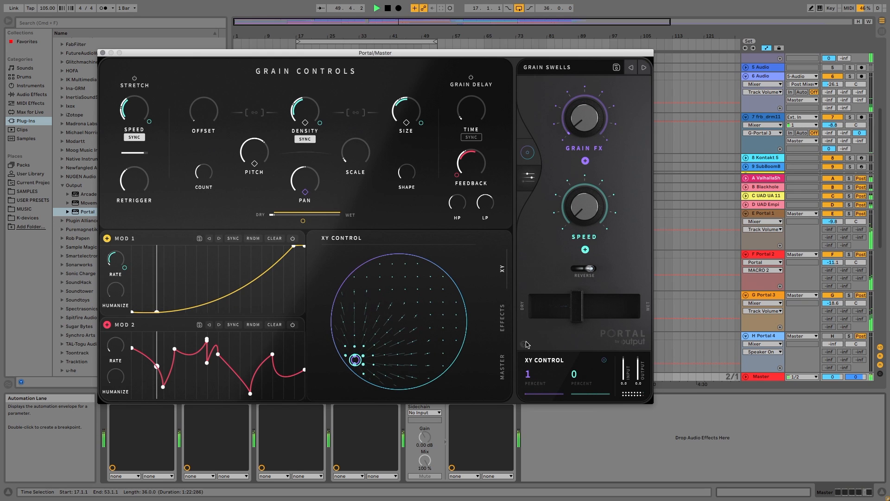
drag(579, 313, 566, 313)
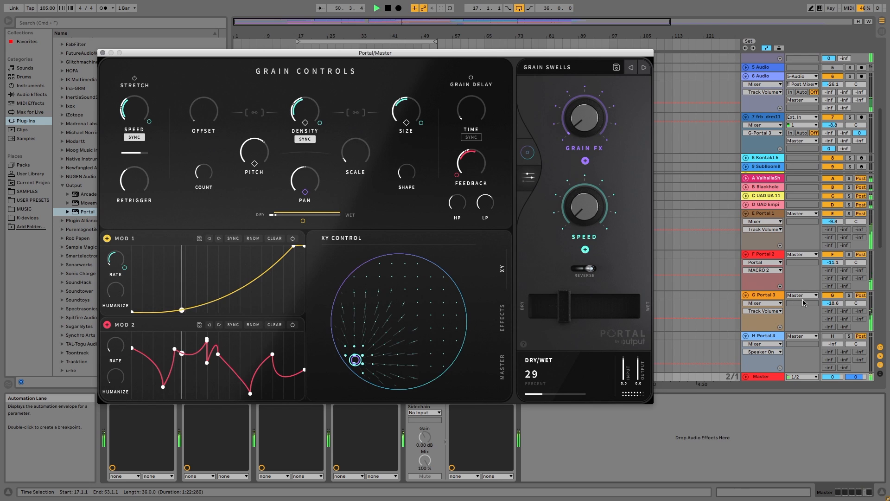
Step: Raise the G Portal 3 return's volume to -9.2 dB and move its Portal XY control to about 39 and 66 percent
drag(834, 304, 833, 295)
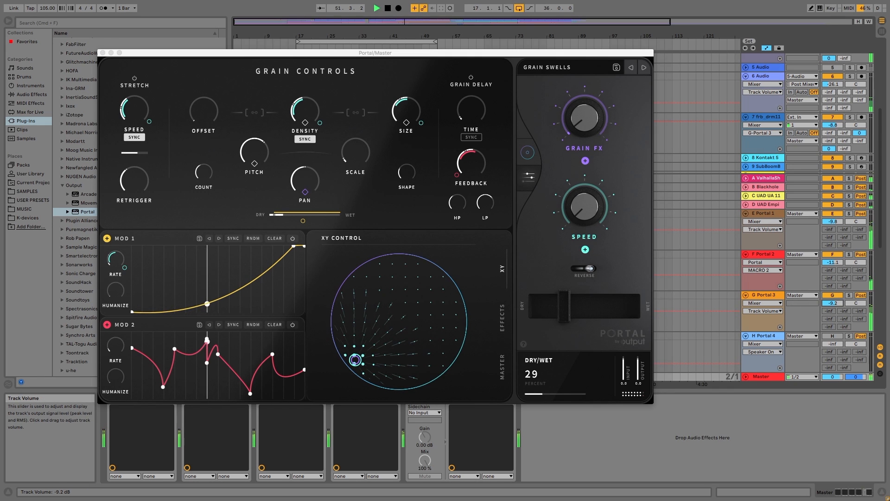
click(757, 297)
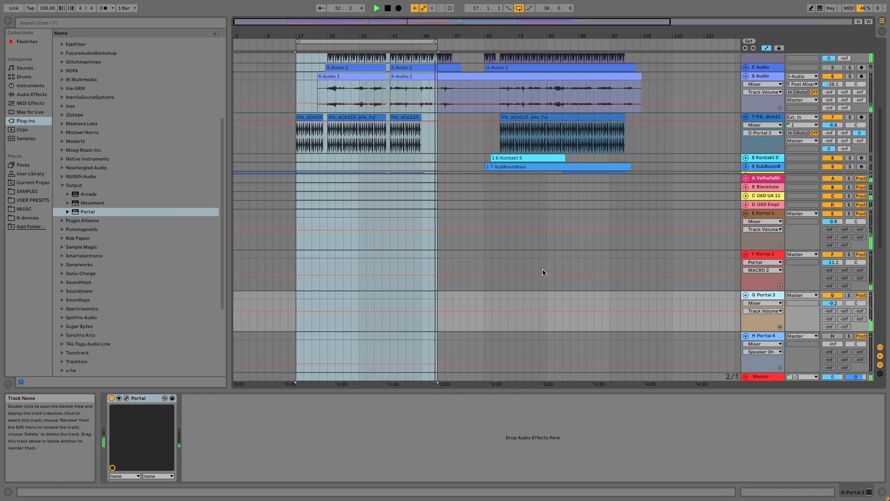
click(126, 398)
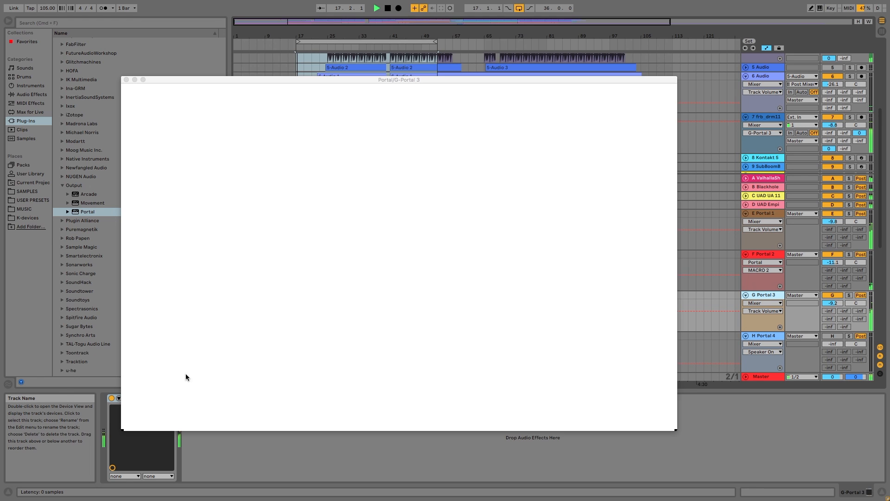
drag(443, 324, 440, 361)
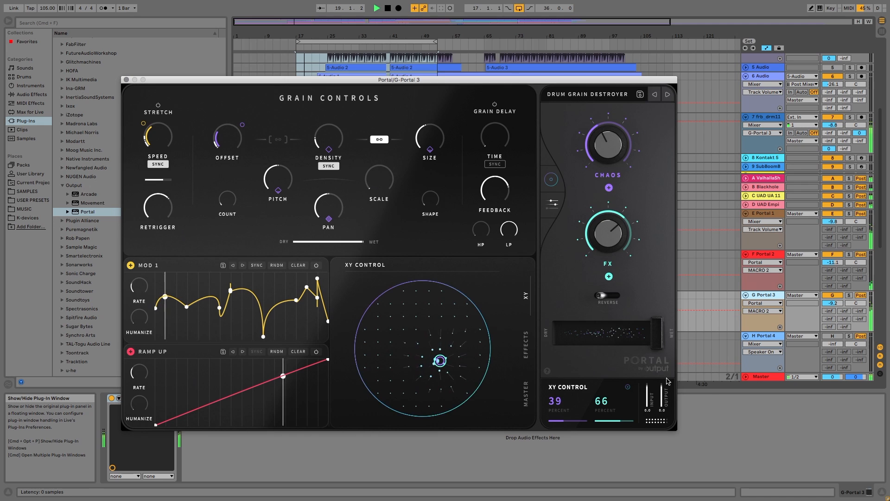
Step: Move the Master Portal's XY control to about 100 and 44 percent, stop playback, and close the plug-in window
click(758, 377)
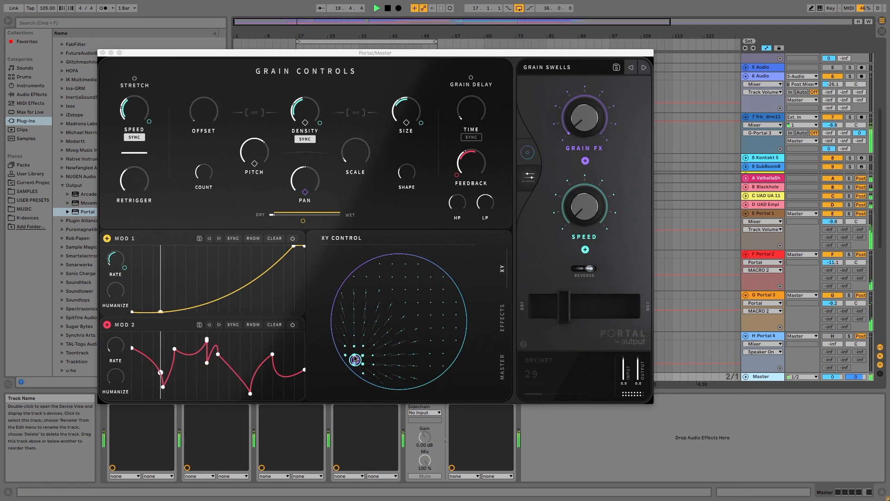
drag(358, 361, 394, 263)
click(390, 17)
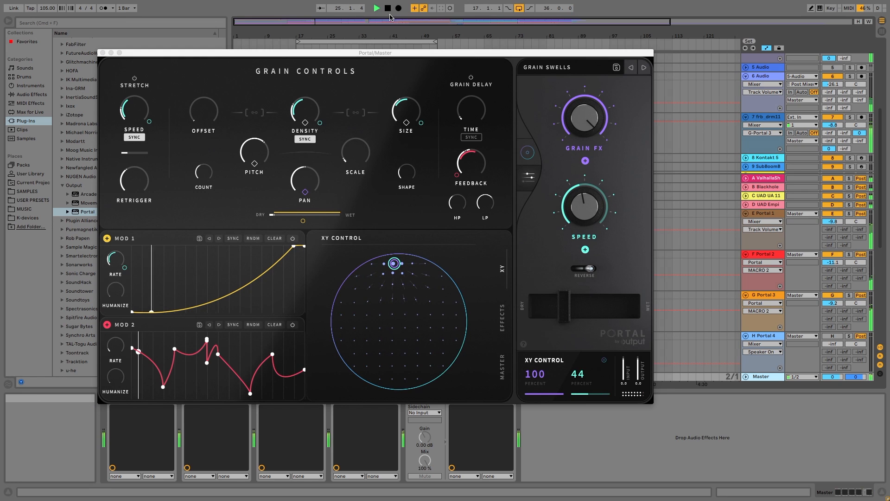
click(388, 12)
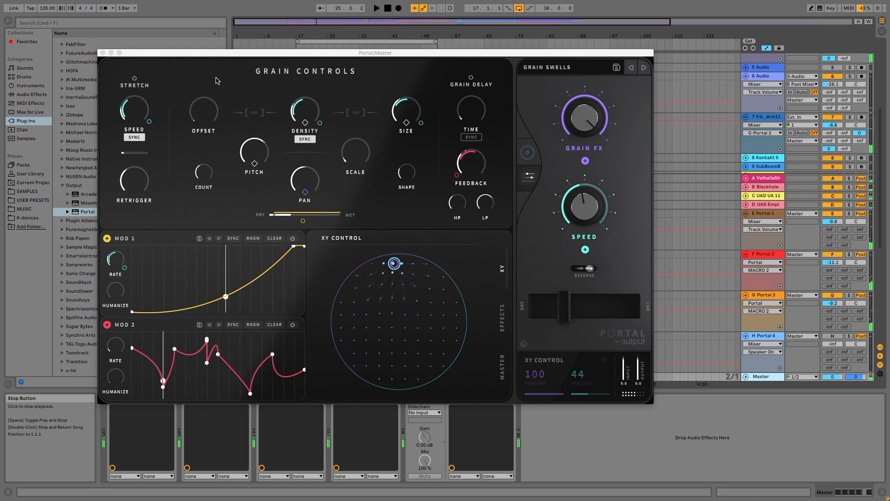
click(110, 57)
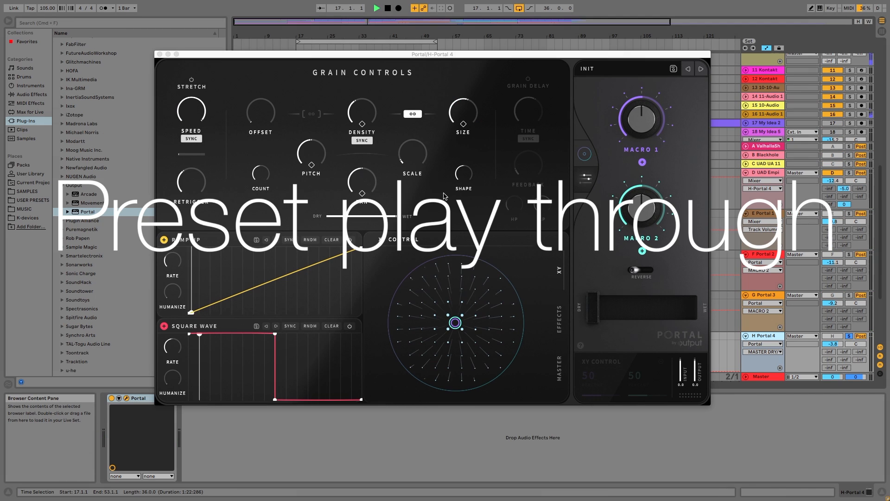
Step: Browse H Portal 4's preset categories, including Drums and Guitar & Keys, and load Ambient Lake from Start Here
drag(403, 55, 382, 60)
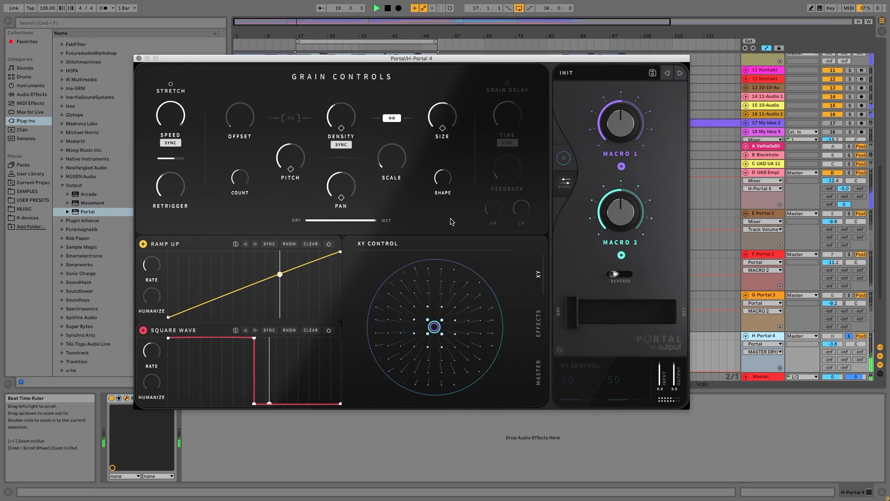
click(580, 74)
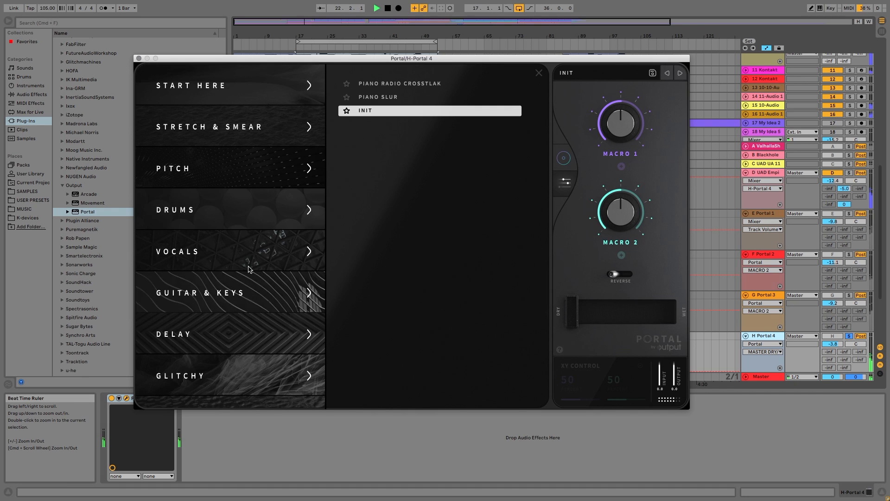
click(224, 137)
click(219, 167)
click(220, 219)
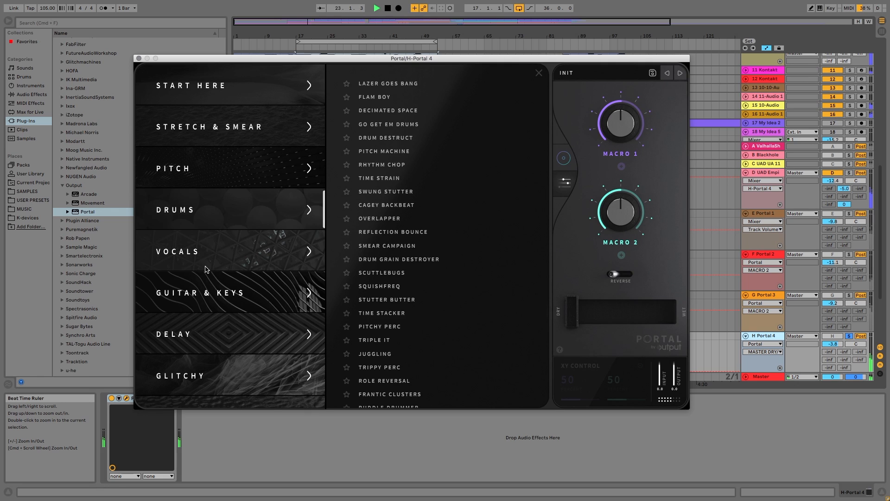
click(207, 269)
click(214, 304)
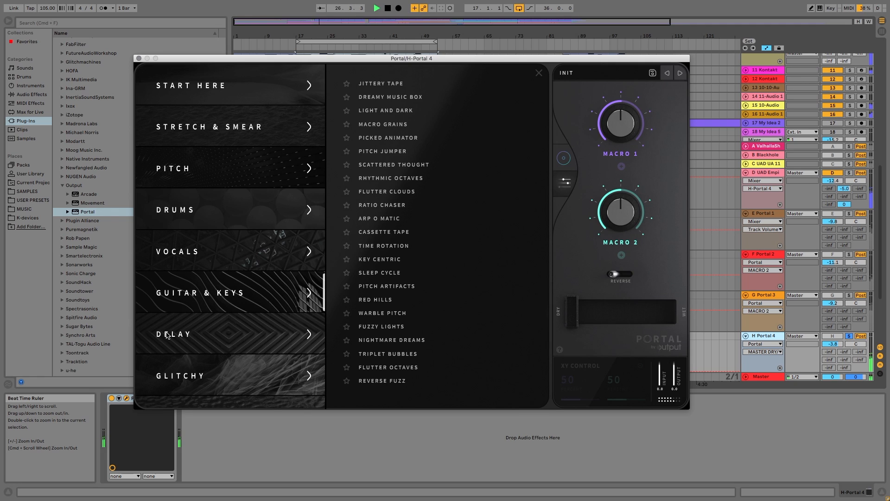
click(180, 90)
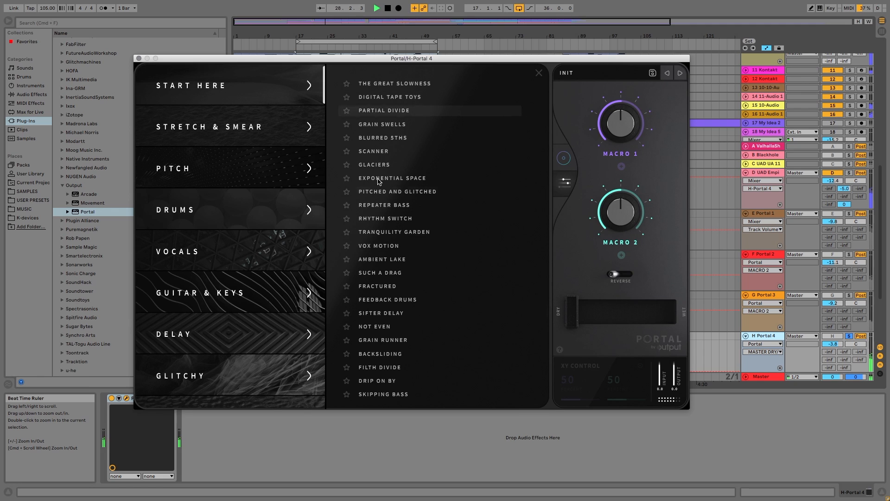
click(373, 263)
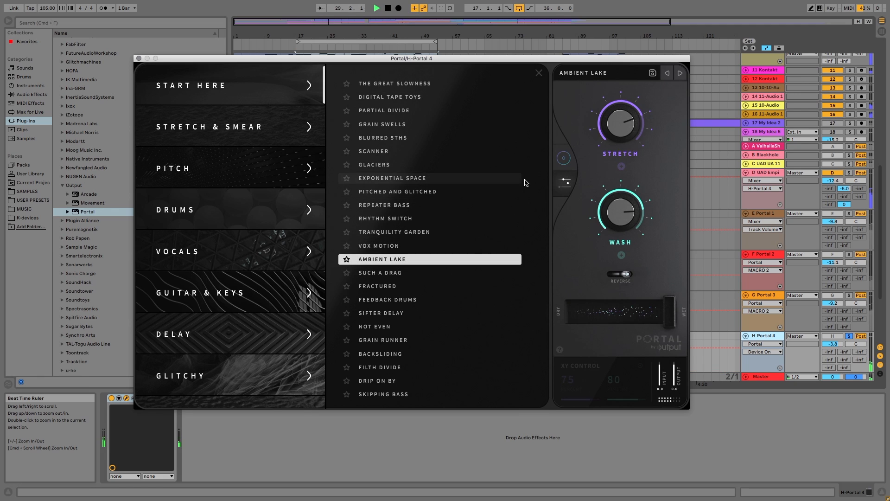
click(538, 74)
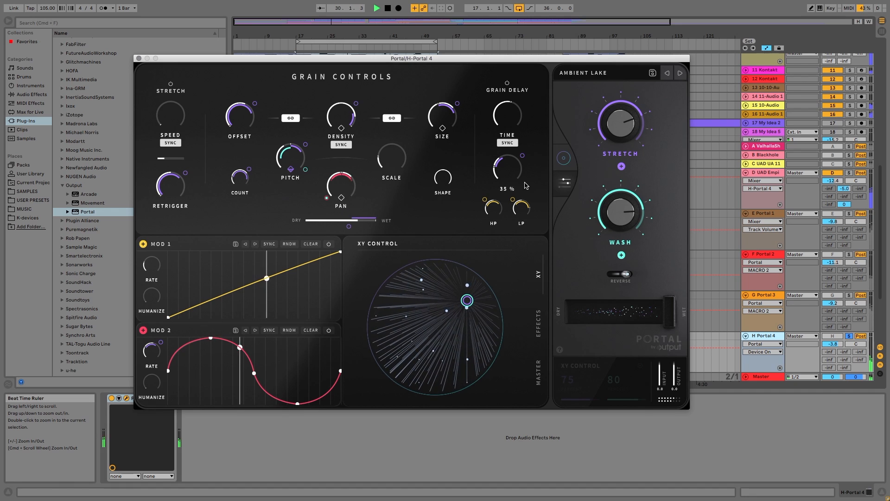
Step: Audition Ambient Lake fully wet, moving the XY control through the centre to about 63 and 58 percent
drag(669, 313, 724, 318)
drag(470, 305, 435, 323)
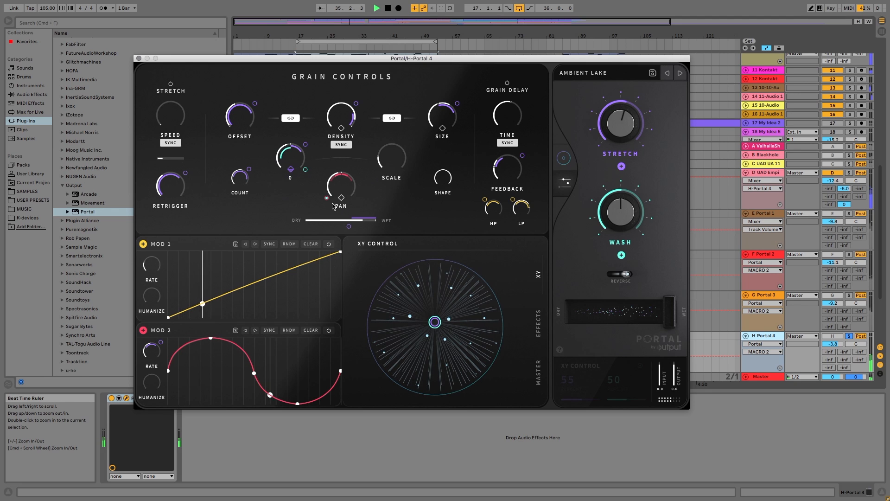
mouse_move(436, 324)
mouse_down()
mouse_move(494, 354)
mouse_move(482, 376)
mouse_move(386, 268)
mouse_move(459, 342)
mouse_move(410, 370)
mouse_move(416, 383)
mouse_move(397, 370)
mouse_move(443, 325)
mouse_move(423, 294)
mouse_move(444, 313)
mouse_up()
Step: Load The Great Slowness, try its XY control toward higher Stretch and Offset, and advance to the Digital Tape Toys preset
click(587, 74)
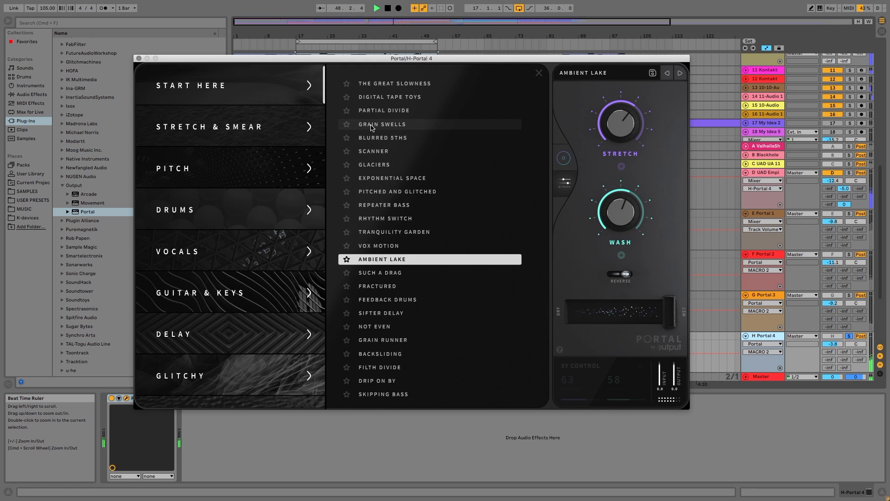
click(394, 84)
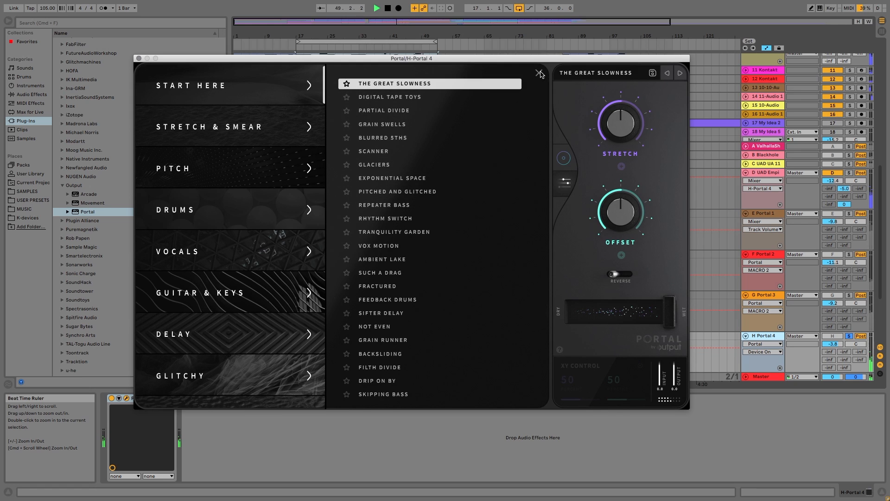
click(539, 73)
drag(435, 327, 454, 313)
click(680, 74)
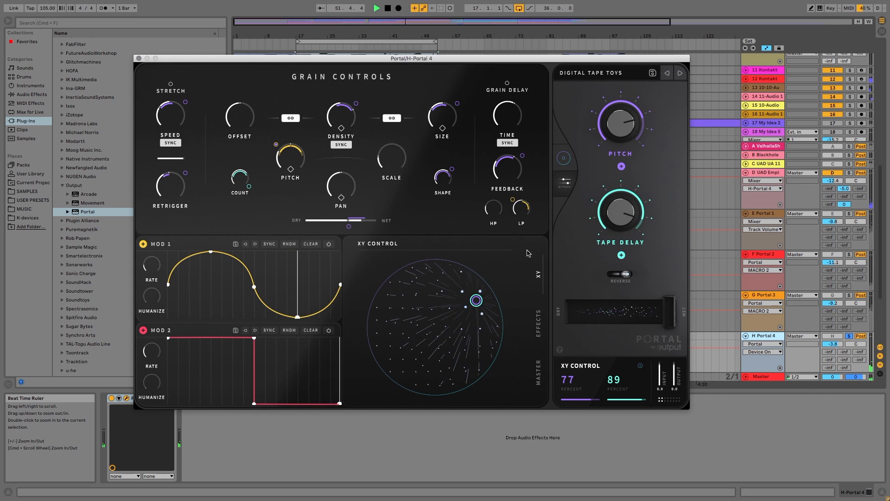
Step: Audition Digital Tape Toys, Partial Divide and Grain Swells with XY moves, leaving the last at about 45 and 55 percent
drag(465, 308, 436, 331)
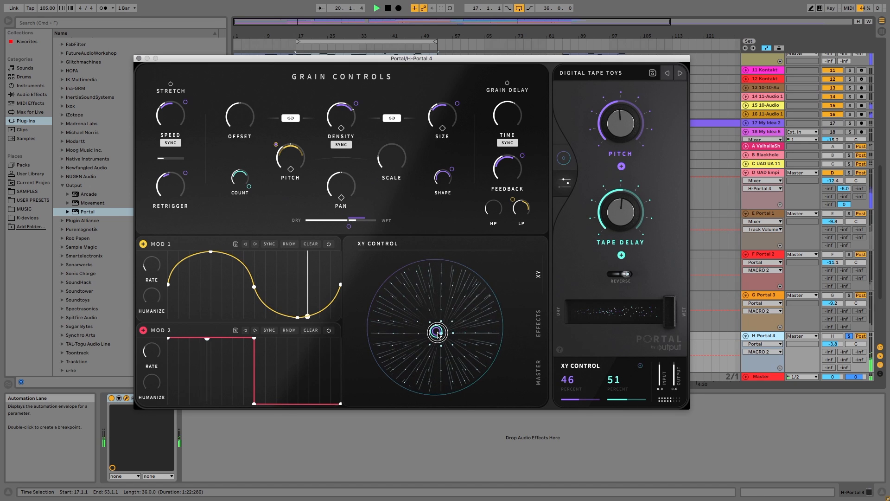
click(680, 73)
drag(393, 328, 450, 307)
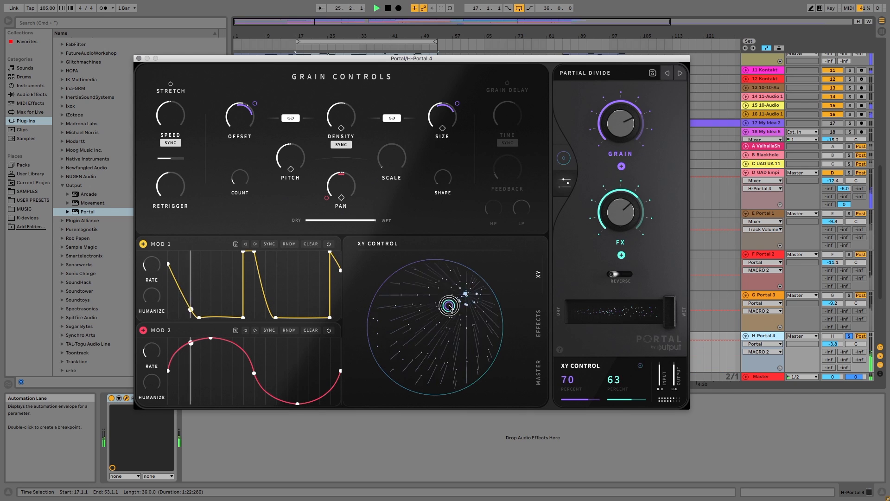
click(680, 74)
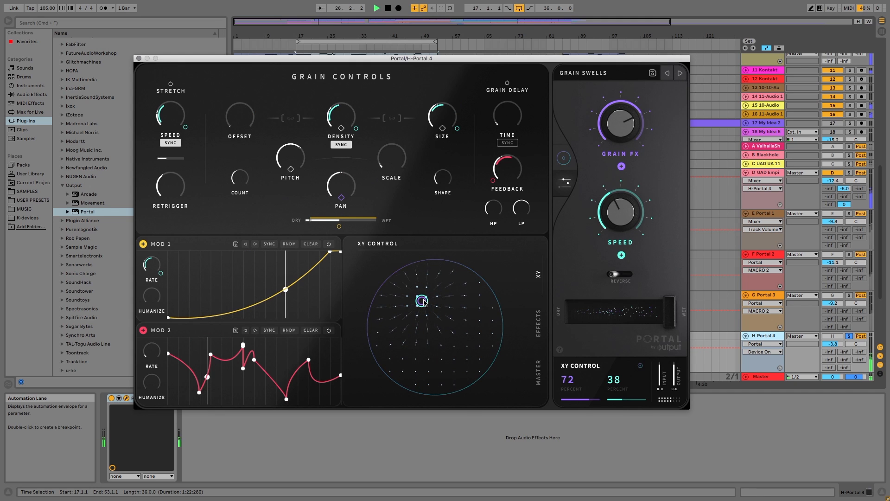
drag(423, 302, 441, 333)
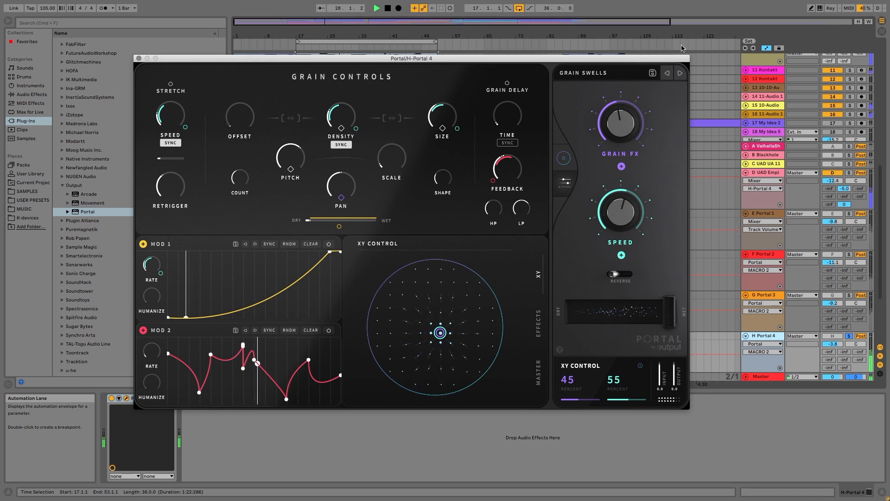
Step: Load No Edges from the Stretch & Smear presets and move its XY control to about 51 and 59 percent
click(583, 75)
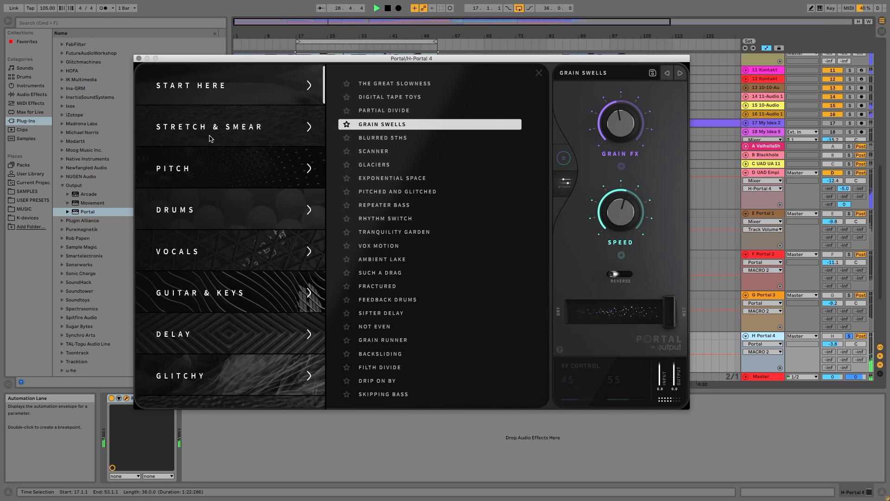
click(394, 138)
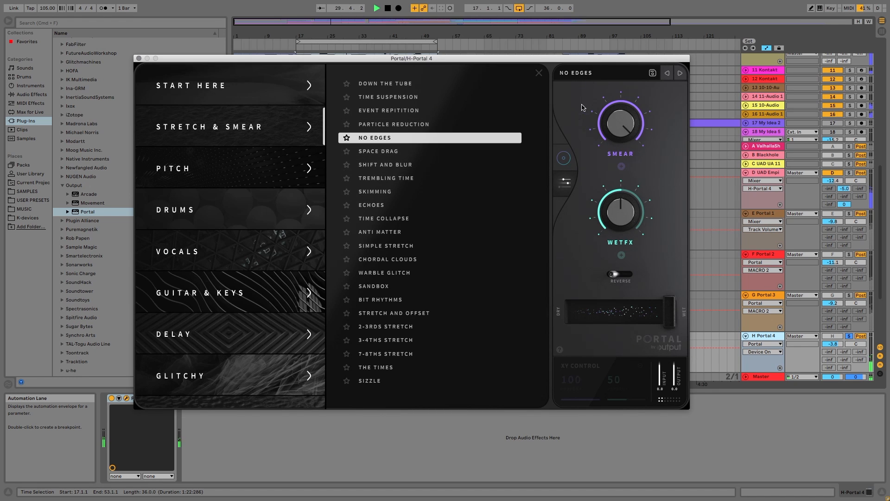
click(538, 73)
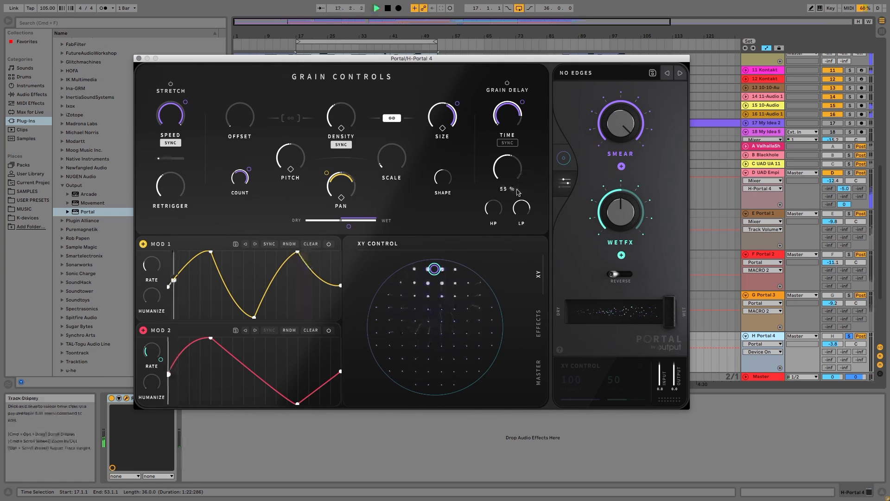
drag(445, 285, 449, 339)
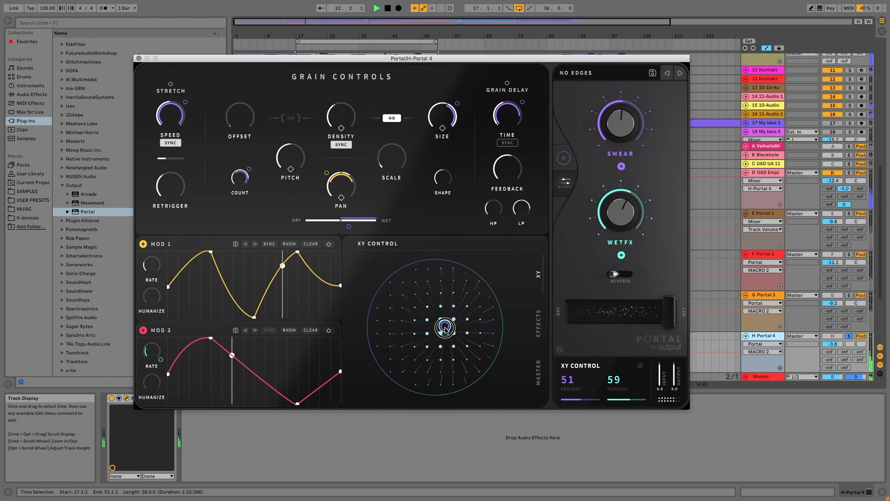
Step: Audition Space Drag with XY moves to about 14 and 100, and 52 and 55 percent, and Shift and Blur at about 42 and 30 percent
click(681, 74)
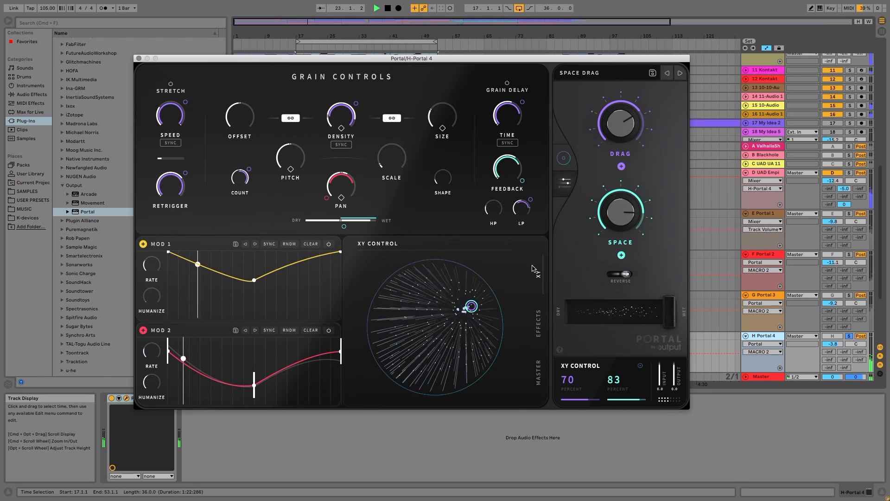
drag(415, 314, 483, 363)
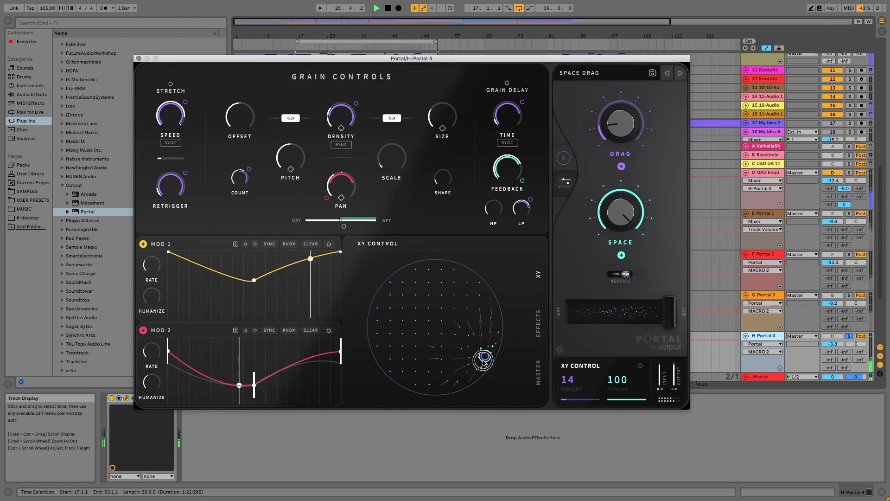
drag(484, 363, 441, 325)
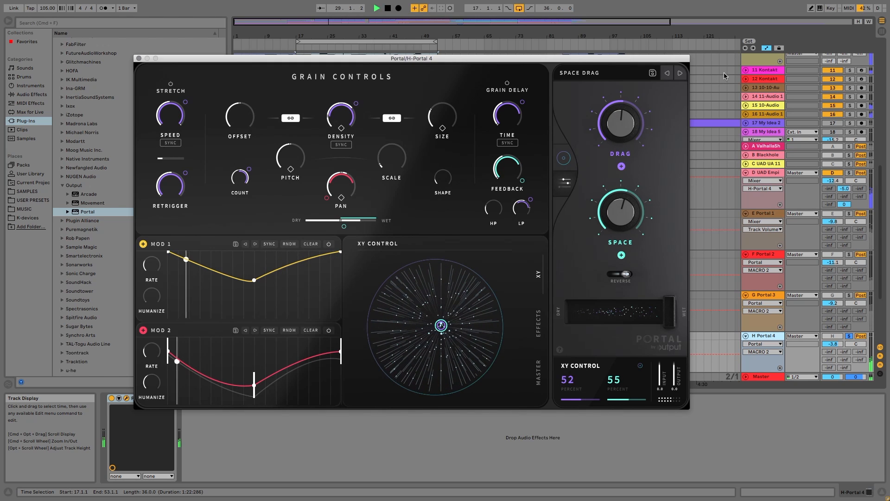
click(680, 73)
drag(423, 355, 414, 335)
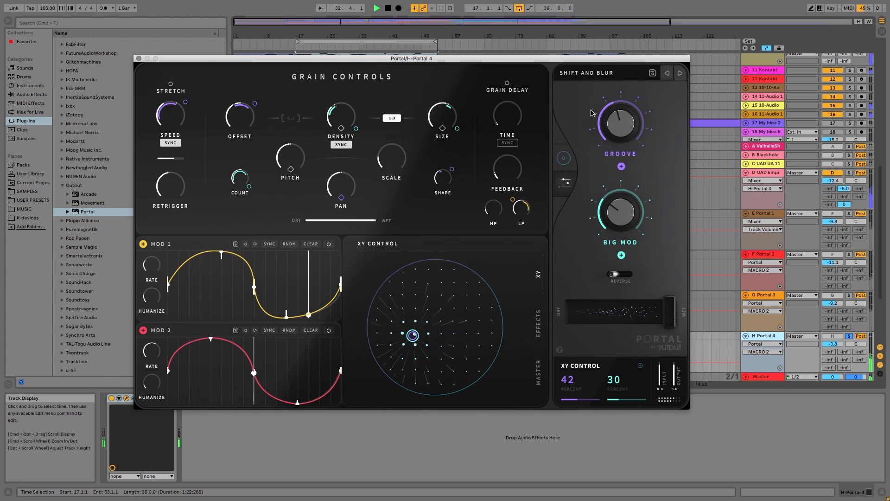
Step: Load Unglued from the Glitchy presets and move its XY control to about 56 and 47 percent
click(586, 73)
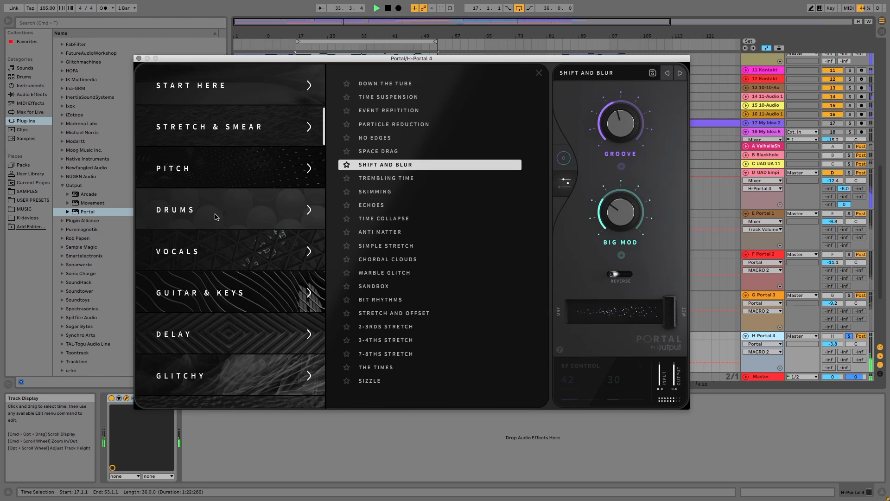
scroll(214, 217, down, 3)
click(202, 251)
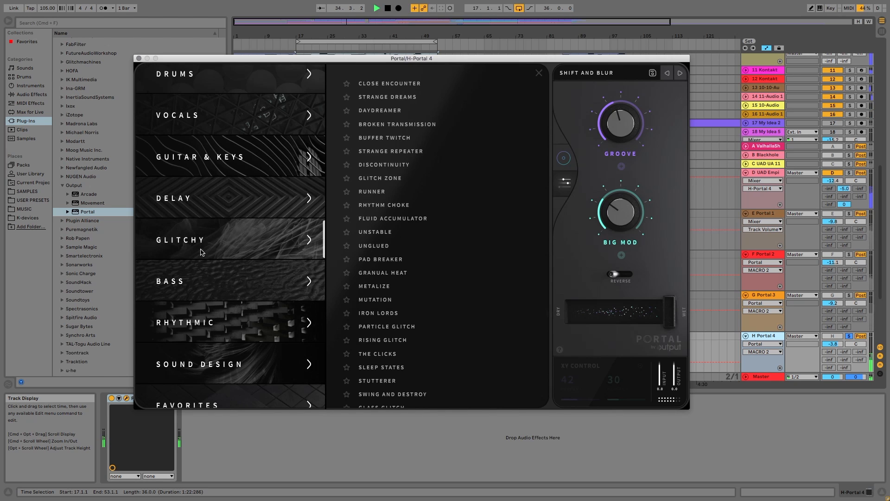
click(373, 246)
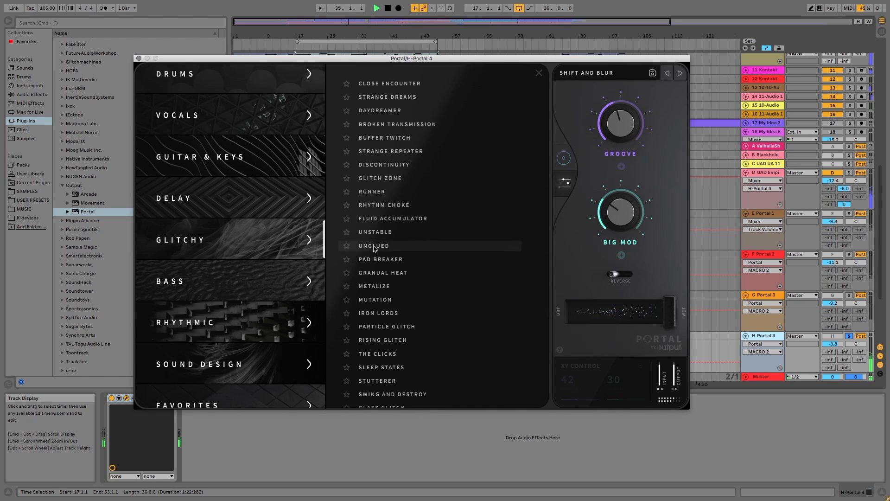
click(539, 73)
drag(455, 299, 431, 320)
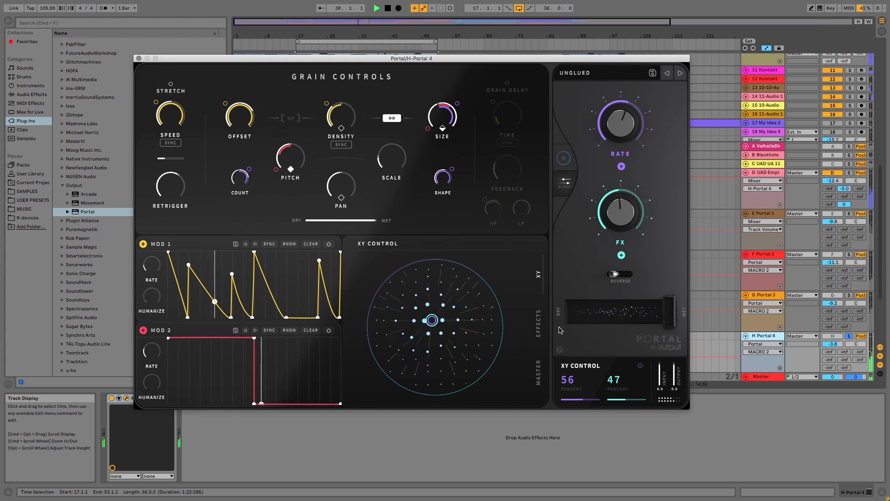
Step: Lower Unglued's Dry/Wet to 35 percent and enable Reverse while sweeping its XY control
drag(670, 316, 596, 317)
drag(432, 320, 473, 300)
drag(592, 313, 606, 314)
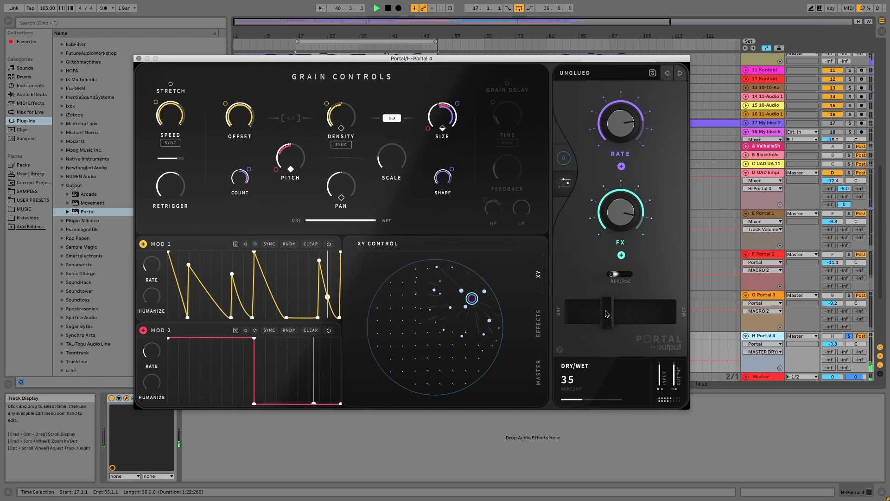
drag(471, 304, 402, 306)
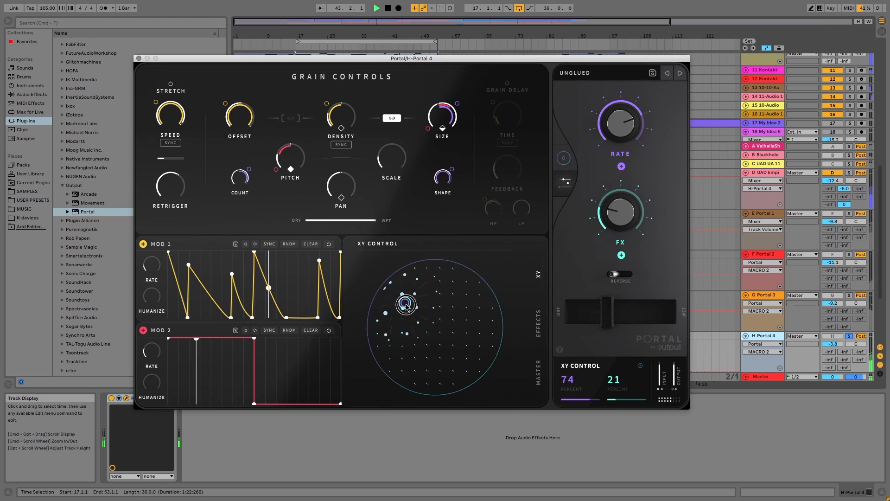
click(614, 278)
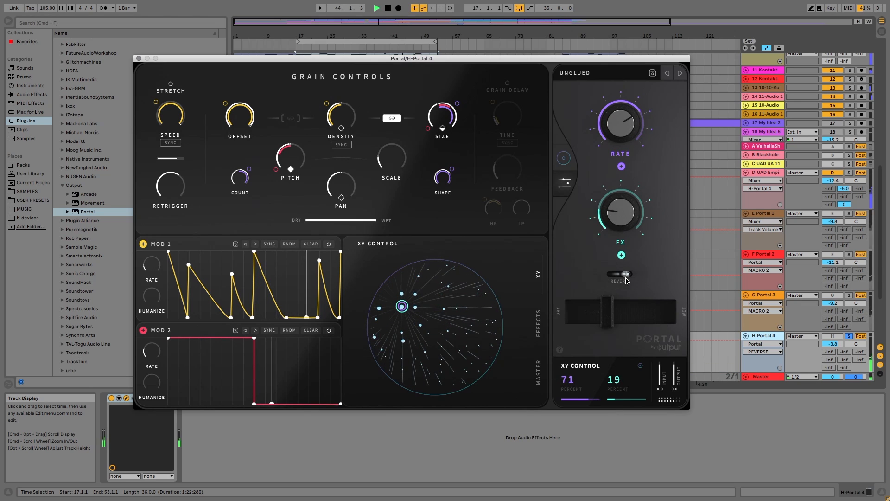
drag(478, 303, 430, 333)
Step: Advance to Pad Breaker, set Dry/Wet to 46 percent, and move the XY control to about 58 and 61 percent
click(680, 73)
drag(656, 314, 602, 320)
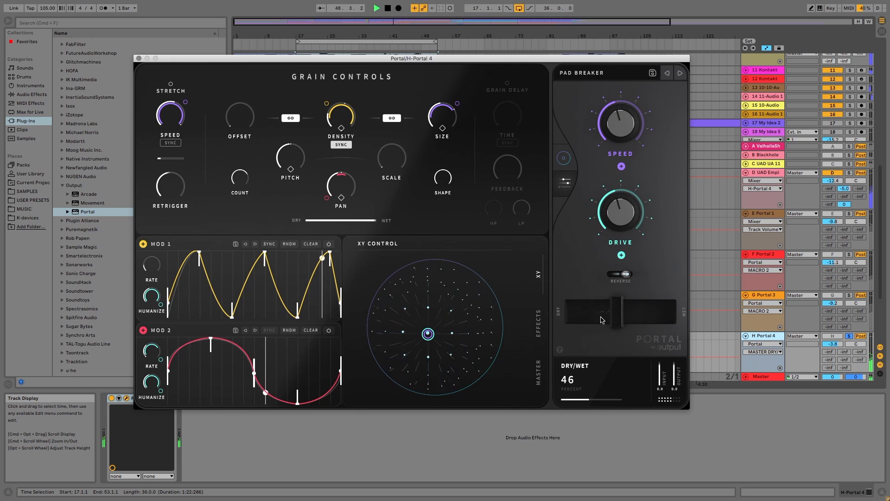
drag(426, 334, 446, 318)
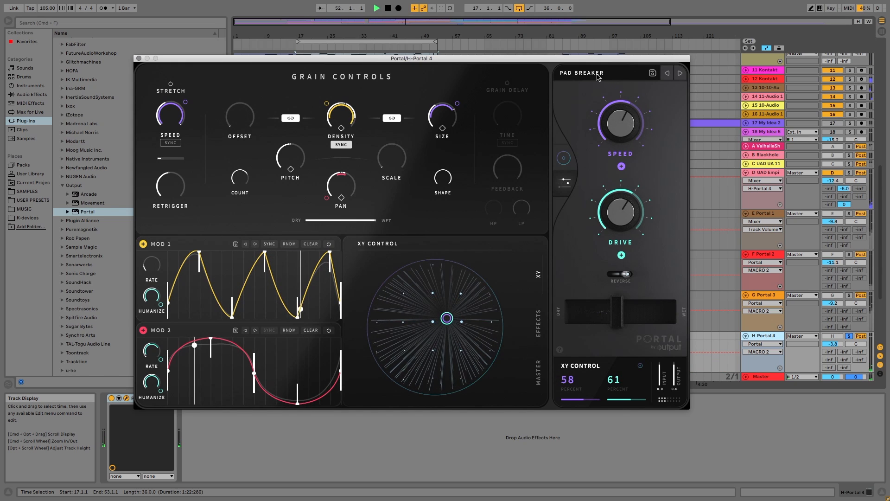
Step: Load Crystal Artifacts from the Sound Design presets and audition it with a small upward XY move
click(582, 73)
scroll(229, 306, down, 3)
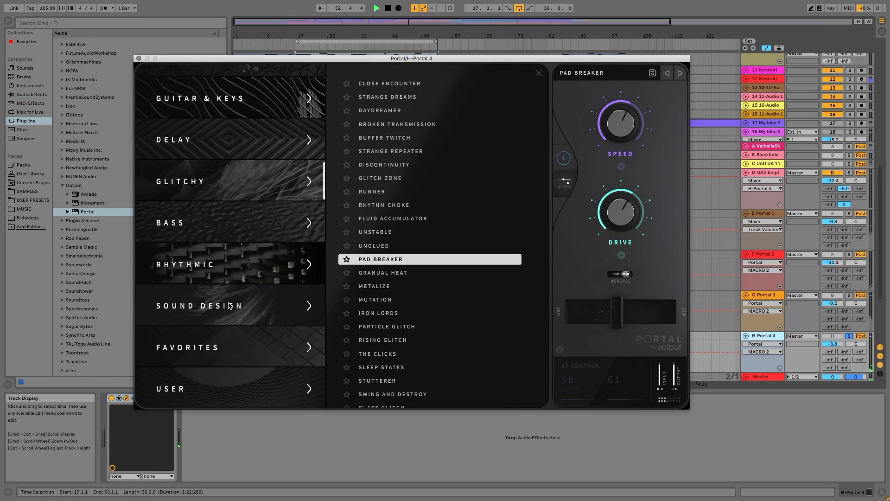
click(205, 305)
click(371, 245)
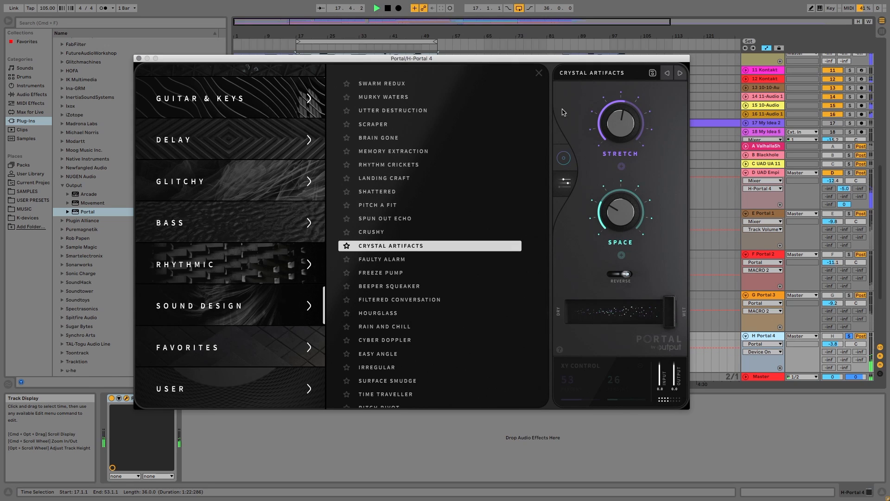
click(539, 74)
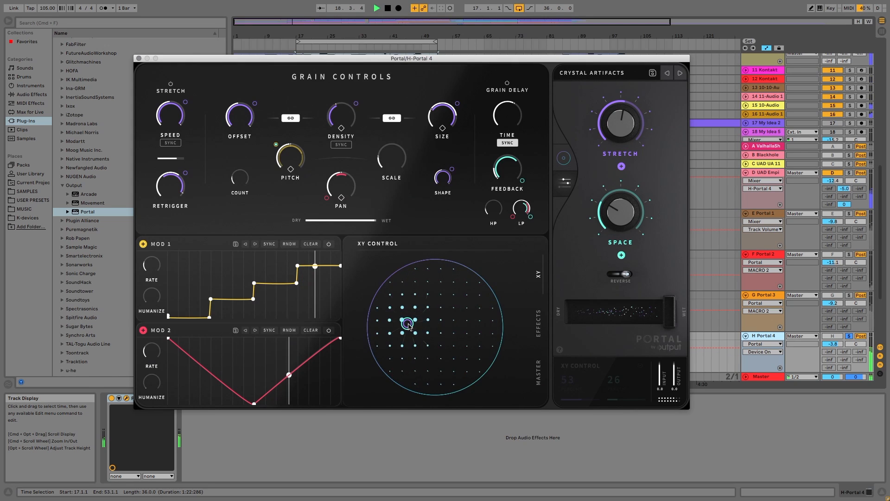
mouse_move(408, 324)
mouse_down()
mouse_move(404, 318)
mouse_move(402, 340)
mouse_move(453, 334)
mouse_move(473, 291)
mouse_move(408, 319)
mouse_move(434, 354)
mouse_move(427, 368)
mouse_move(378, 363)
mouse_move(403, 304)
mouse_move(490, 342)
mouse_move(482, 294)
mouse_move(392, 285)
mouse_move(393, 370)
mouse_move(433, 342)
mouse_move(447, 298)
mouse_move(395, 273)
mouse_move(448, 373)
mouse_move(438, 320)
mouse_move(461, 333)
mouse_move(468, 278)
mouse_move(465, 340)
mouse_move(421, 312)
mouse_move(468, 343)
mouse_move(456, 322)
mouse_move(426, 385)
mouse_move(417, 288)
mouse_move(462, 288)
mouse_move(448, 353)
mouse_move(412, 312)
mouse_up()
Step: Advance through Faulty Alarm and Freeze Pump, sweeping Freeze Pump's XY control, and continue to the following preset
click(681, 73)
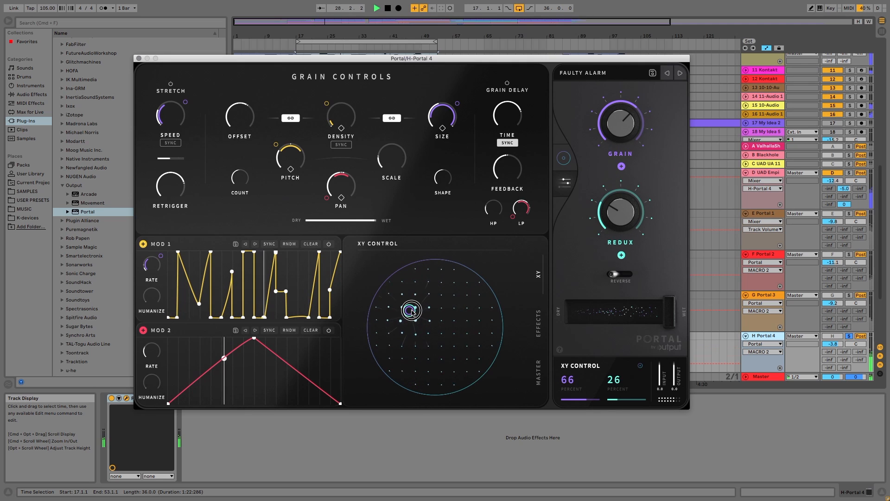
click(681, 74)
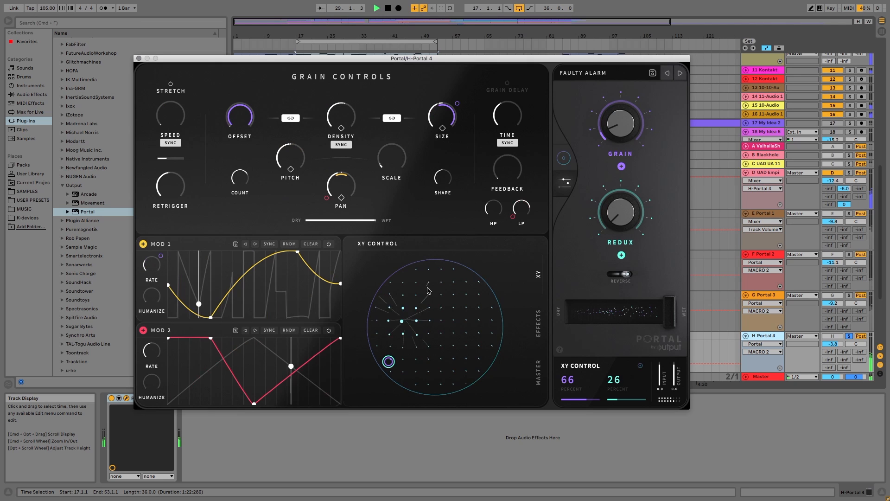
drag(389, 361, 466, 297)
drag(465, 265, 414, 315)
click(680, 73)
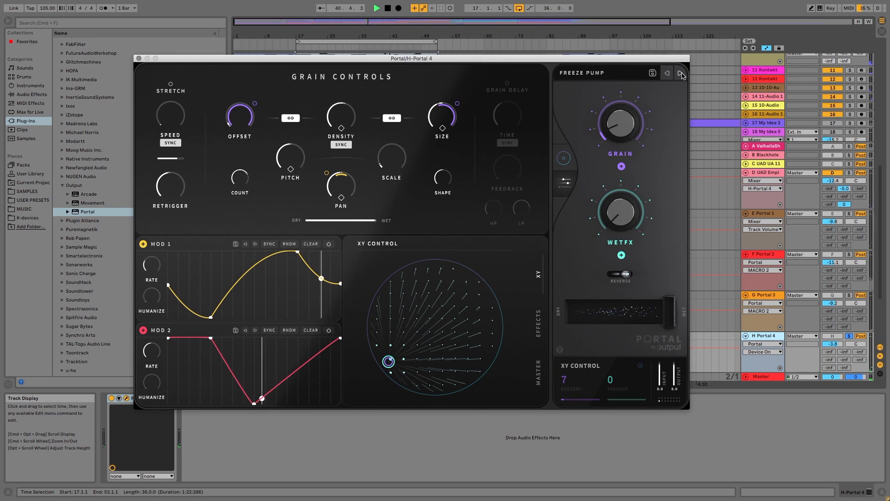
Step: Audition Beeper Squeaker by moving its XY control to several positions and lowering its Dry/Wet mix
drag(390, 329, 404, 347)
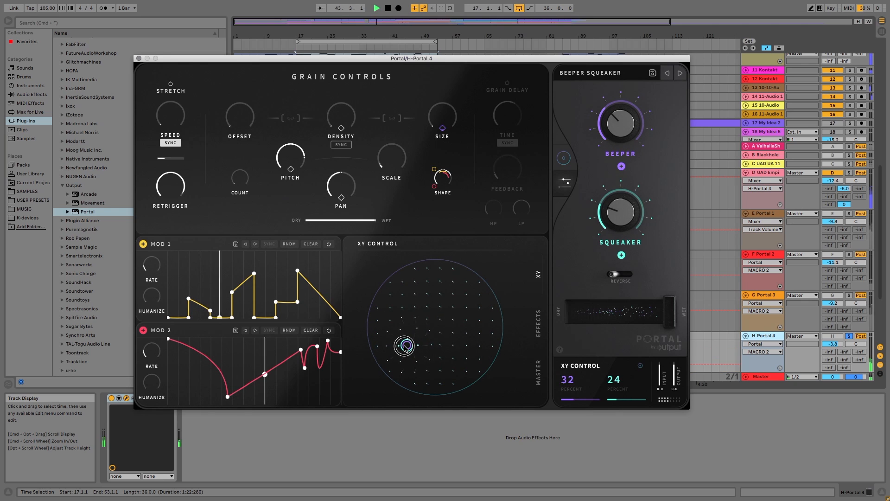
drag(405, 297, 437, 302)
drag(669, 308, 610, 312)
drag(438, 301, 439, 346)
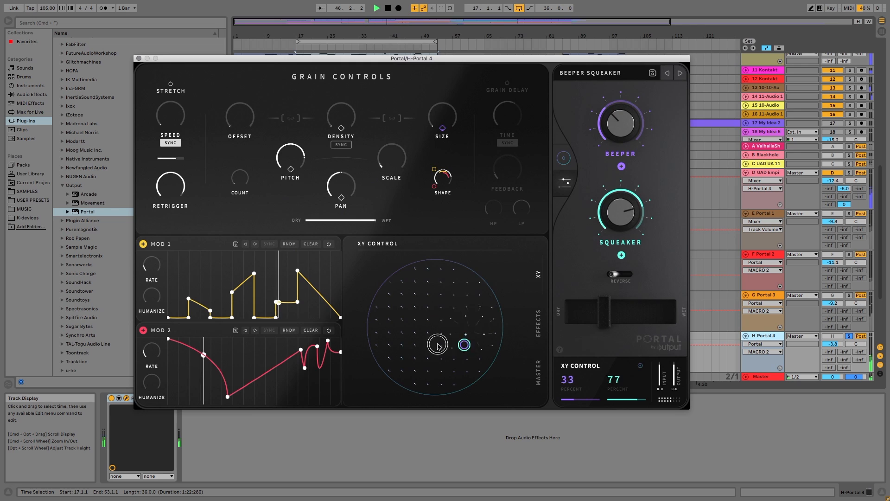
Step: Load Filtered Conversation, view its two filter effects, and move the XY control to about 21 and 2 percent
click(680, 73)
drag(424, 271, 425, 348)
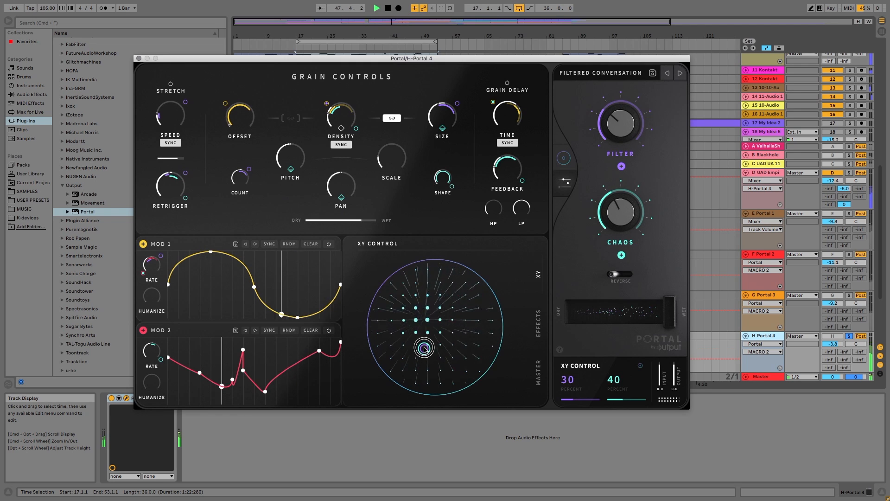
click(538, 325)
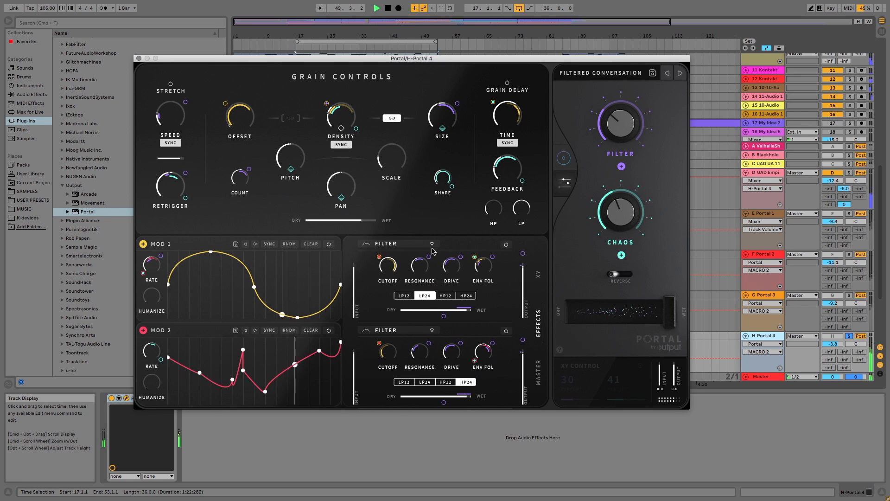
click(540, 280)
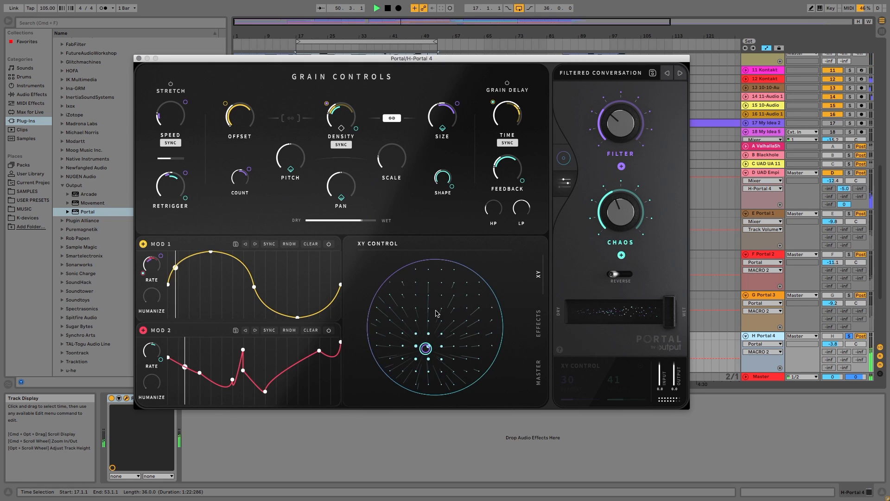
drag(425, 350, 388, 355)
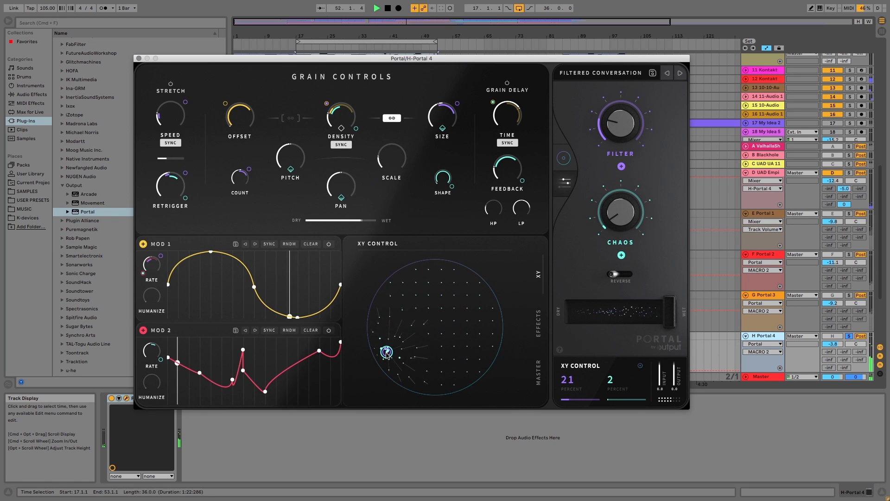
Step: Set Filtered Conversation's Dry/Wet to 22 percent, raise it slightly while sweeping the XY control, and advance to Hourglass
drag(657, 319, 590, 319)
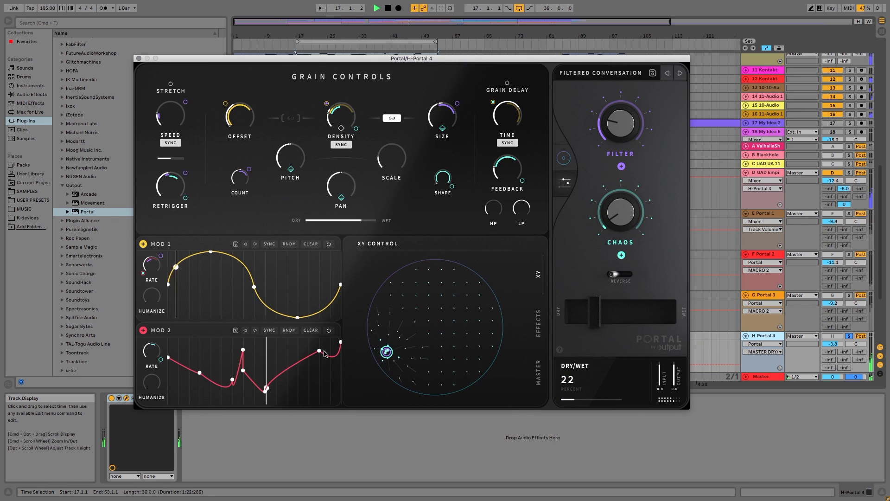
drag(388, 352, 468, 306)
drag(594, 316, 611, 316)
drag(468, 306, 490, 342)
click(679, 74)
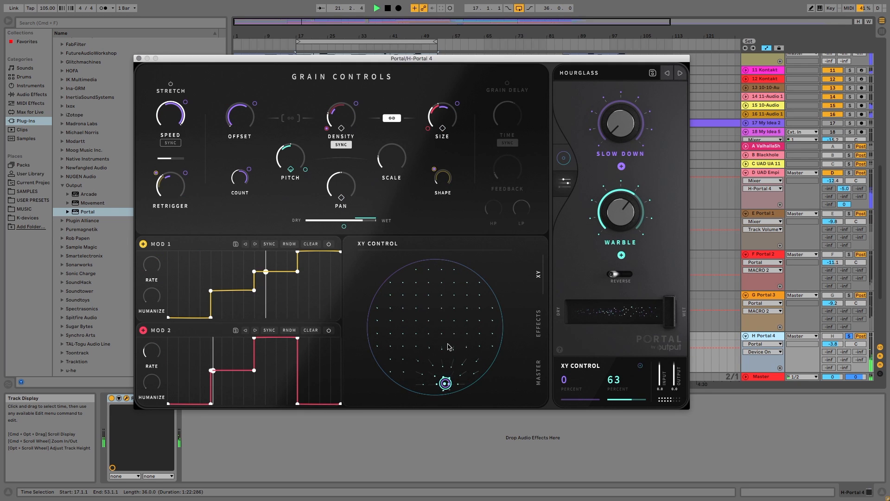
Step: Move Hourglass's XY control to about 65 and 60 percent, and browse to the User preset category
drag(445, 383, 446, 310)
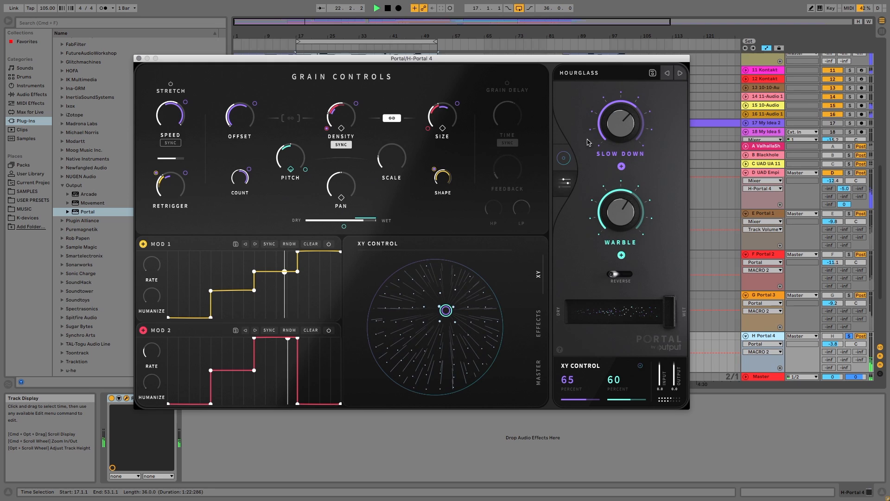
click(583, 74)
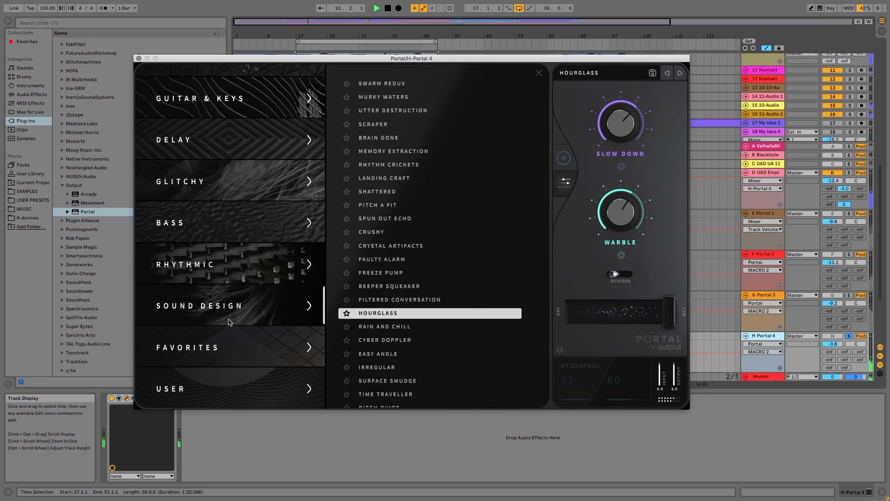
click(196, 394)
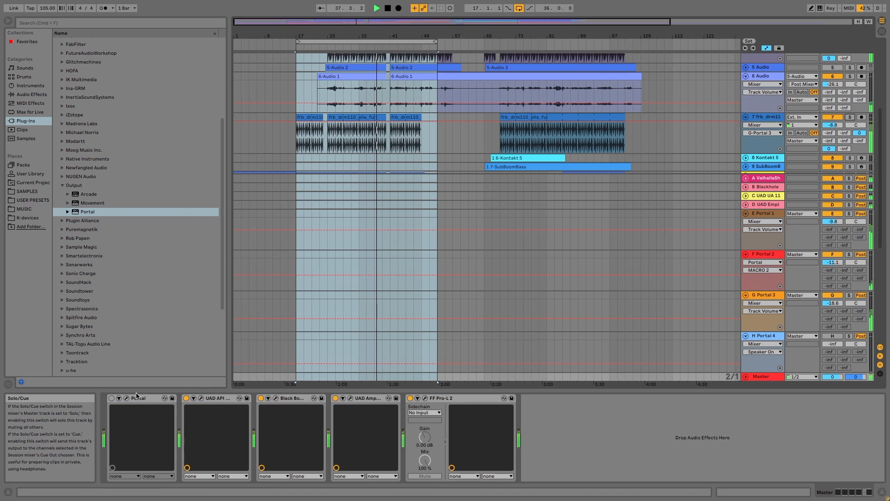
Step: Enable Portal on the master and move the Grain Swells preset's XY control to about 1 and 0 percent
click(112, 398)
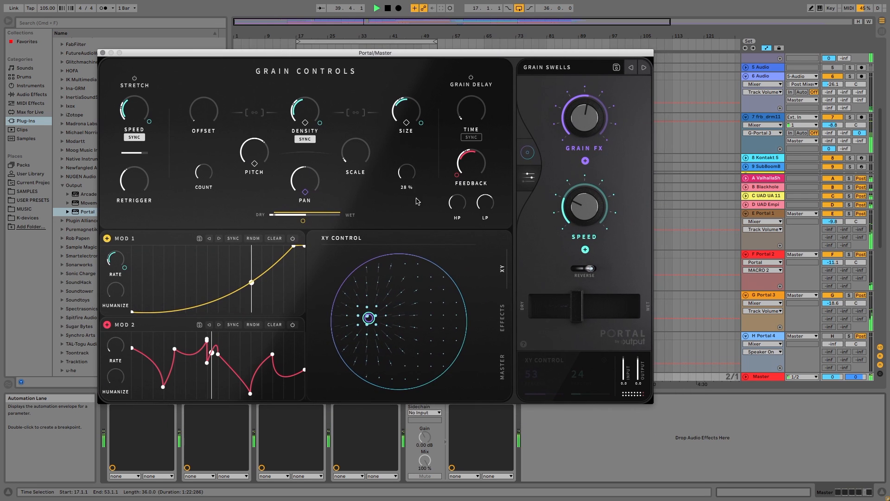
drag(369, 317, 320, 394)
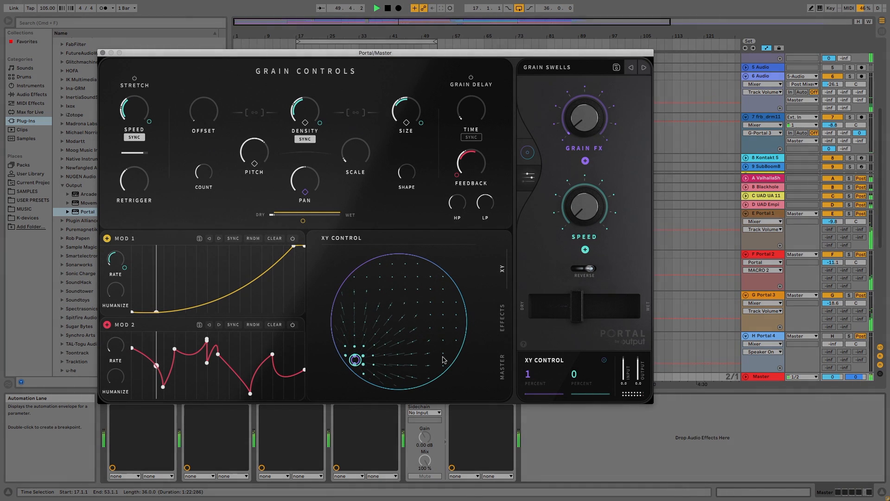
Step: Set the master Portal's Dry/Wet to 29 percent and raise the Portal 3 return's volume to -9.2 dB
drag(579, 313, 567, 312)
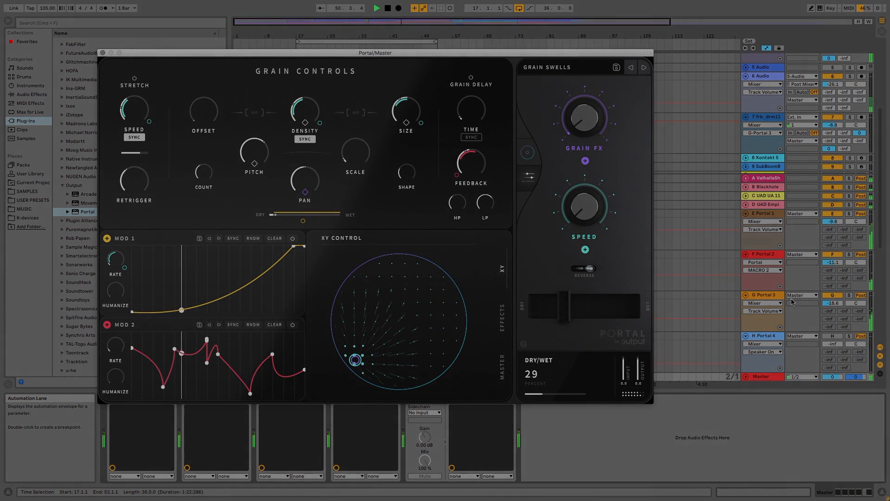
drag(833, 304, 832, 291)
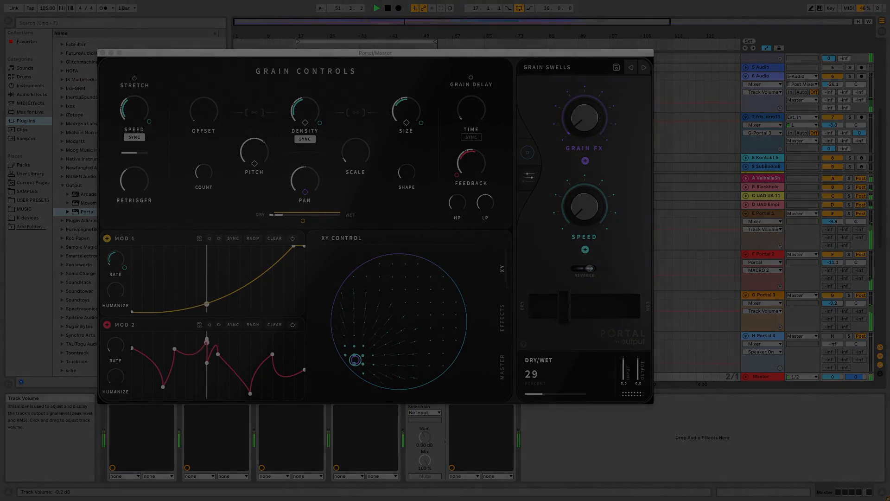